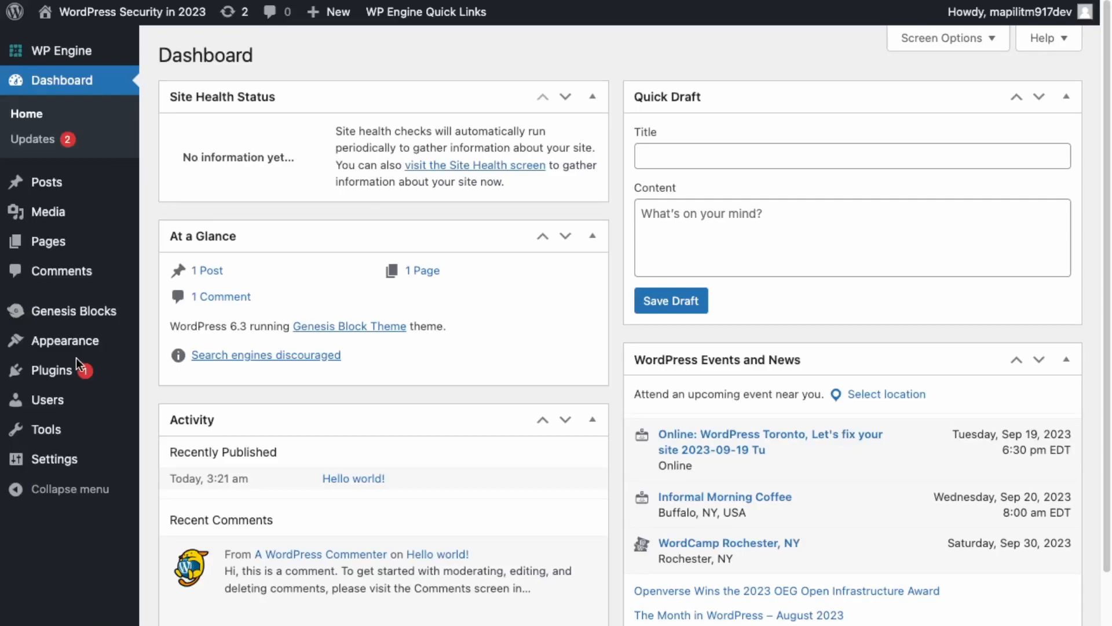
# Step: Search for new plugins with "security", and install and activate All-In-One Security (AIOS) – Security and Firewall
pyautogui.moveTo(63, 386)
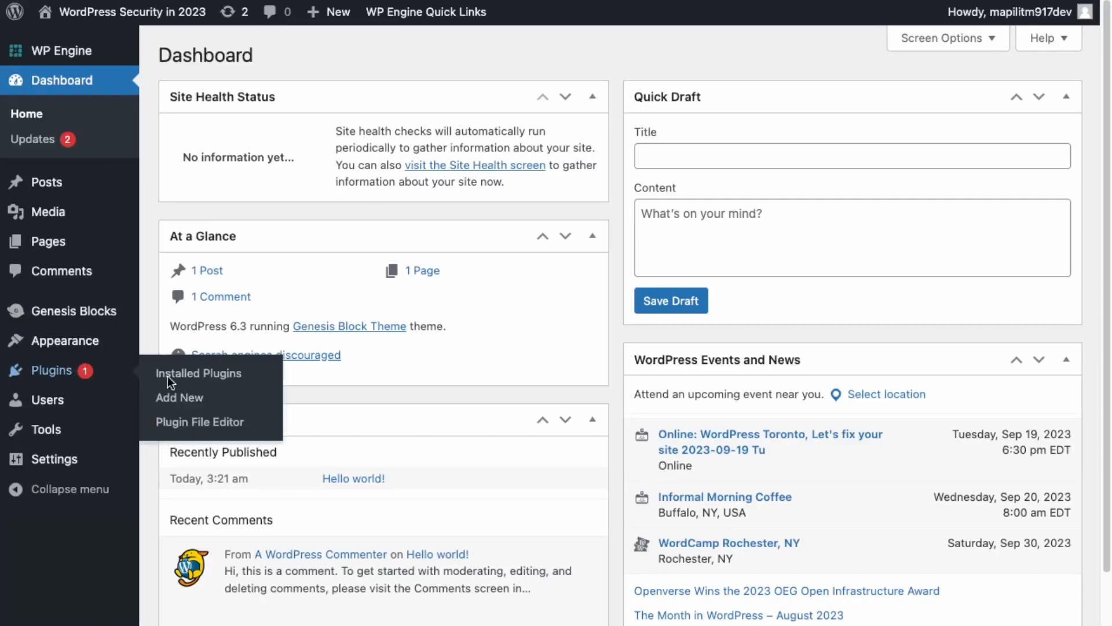
pyautogui.click(202, 400)
pyautogui.write('security')
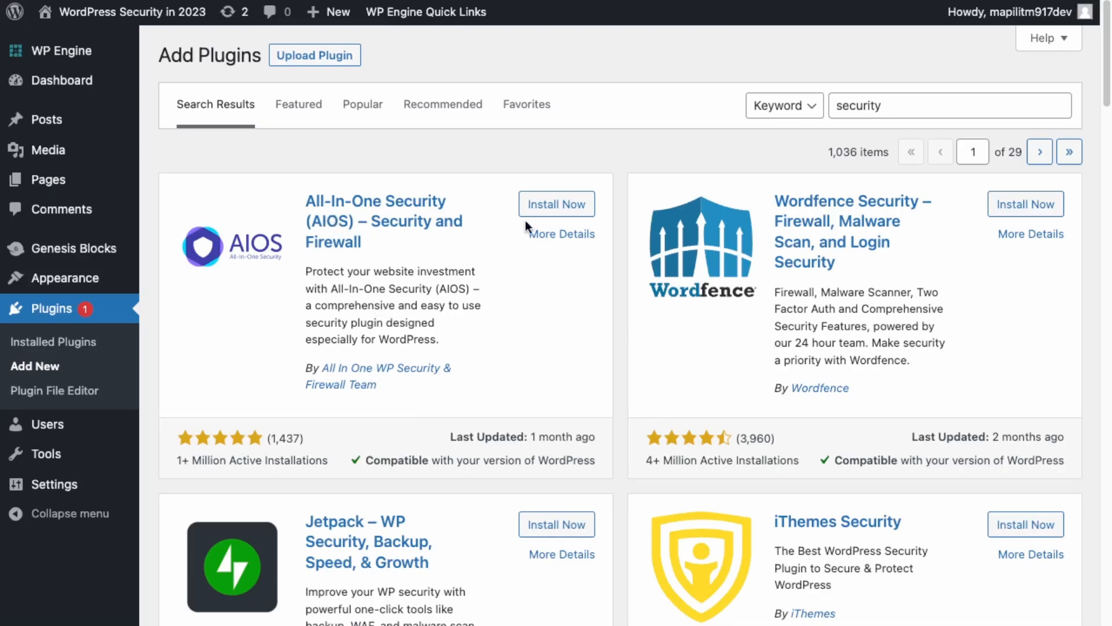
pyautogui.click(559, 216)
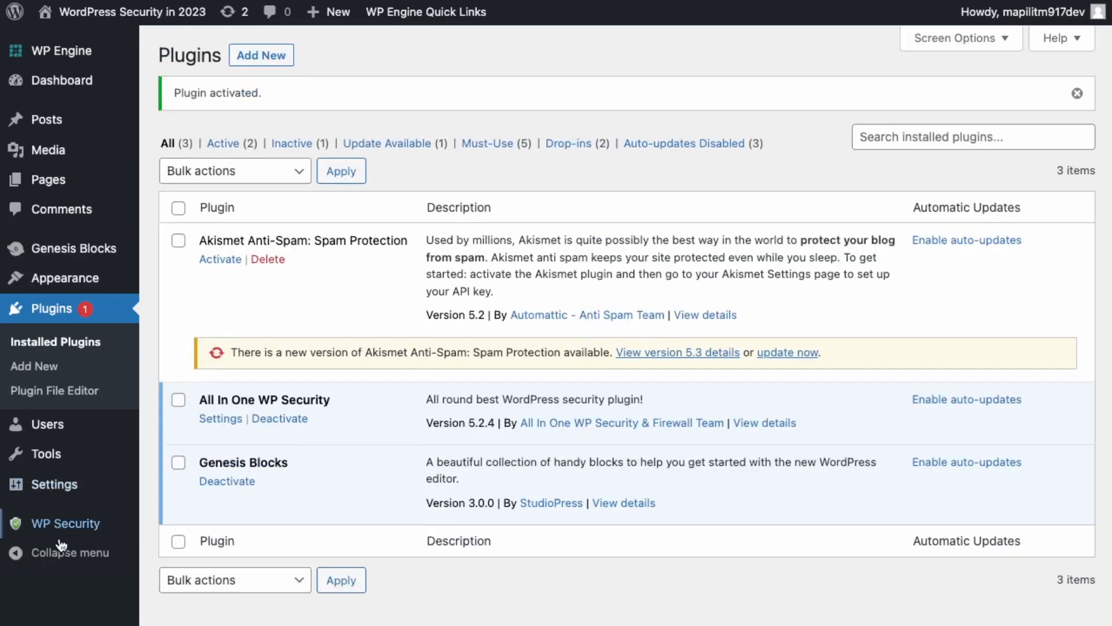
# Step: From the WP Security dashboard, set up the PHP-based firewall and save the IP address detection settings
pyautogui.moveTo(61, 525)
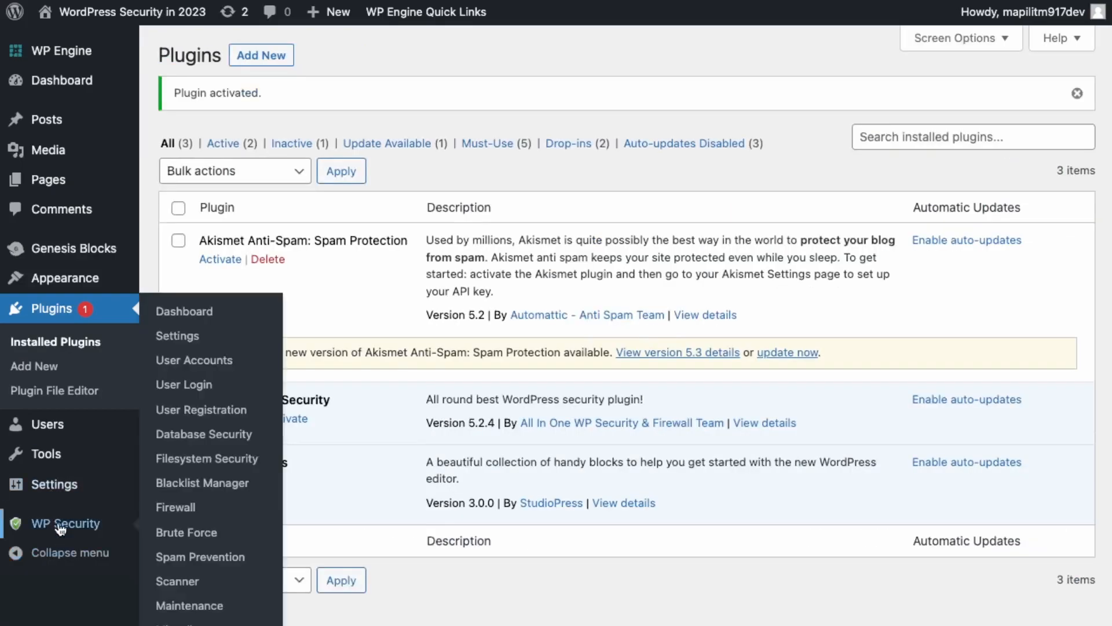
pyautogui.click(183, 315)
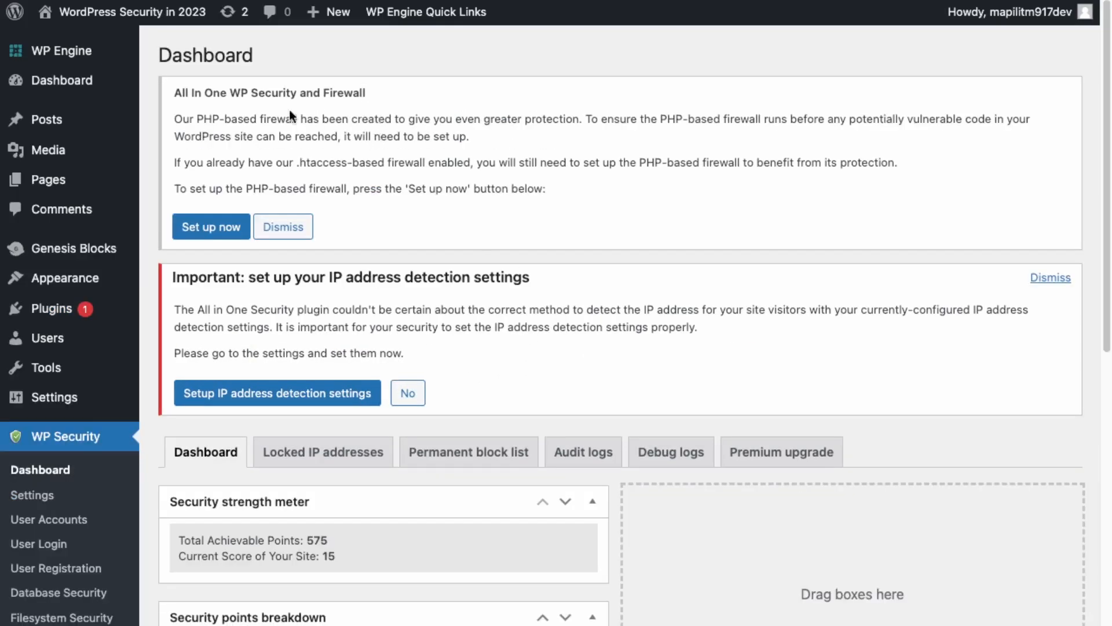
pyautogui.moveTo(250, 117); pyautogui.dragTo(565, 140)
pyautogui.click(710, 194)
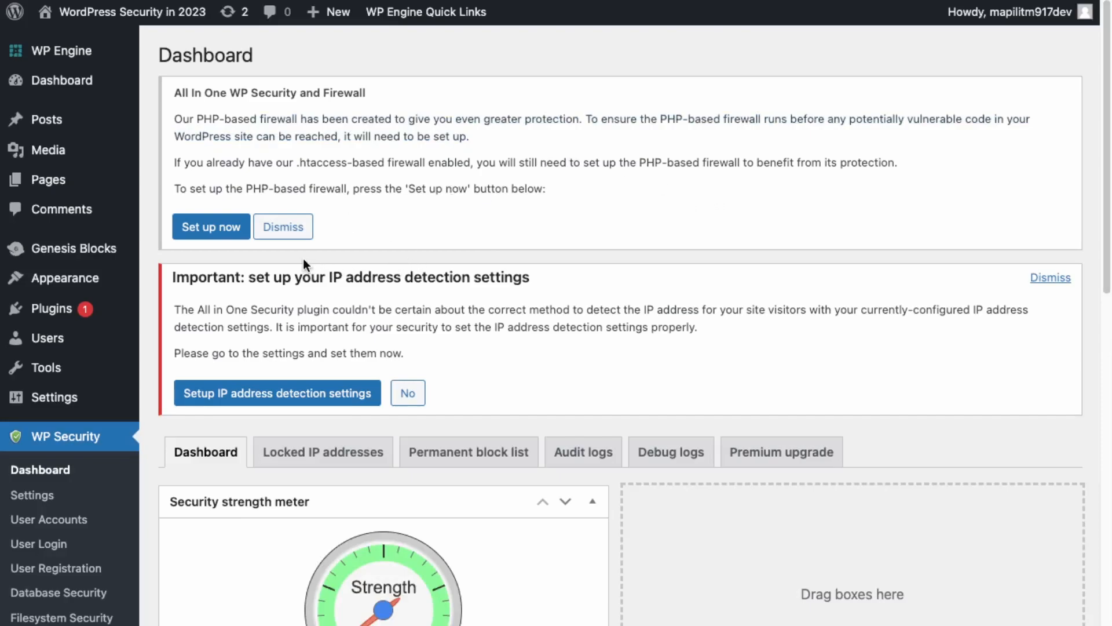
pyautogui.click(209, 233)
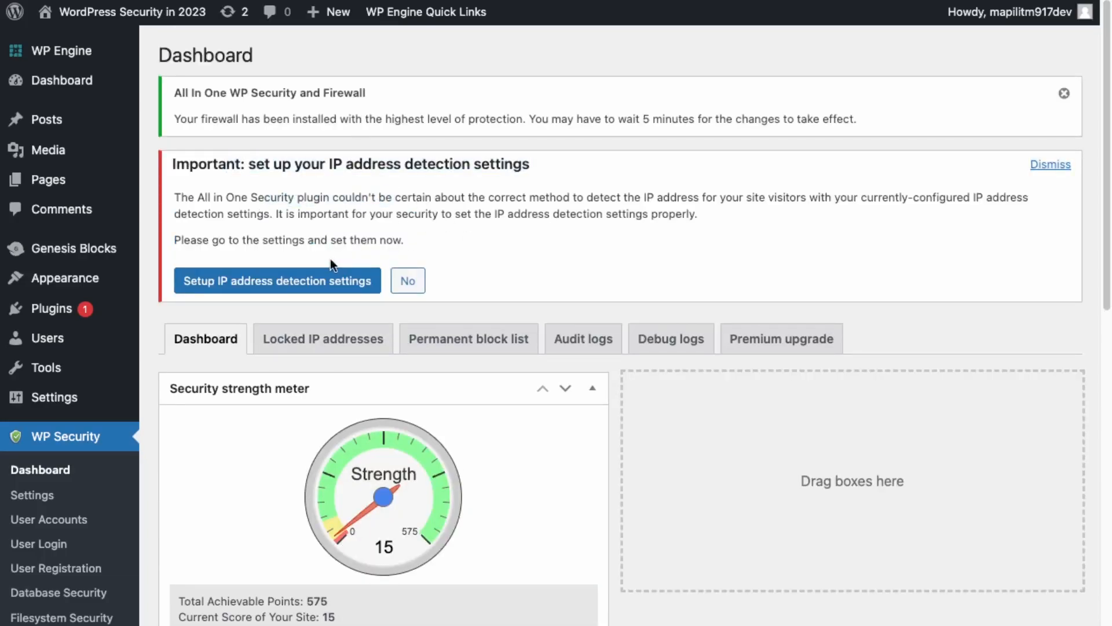
pyautogui.click(322, 288)
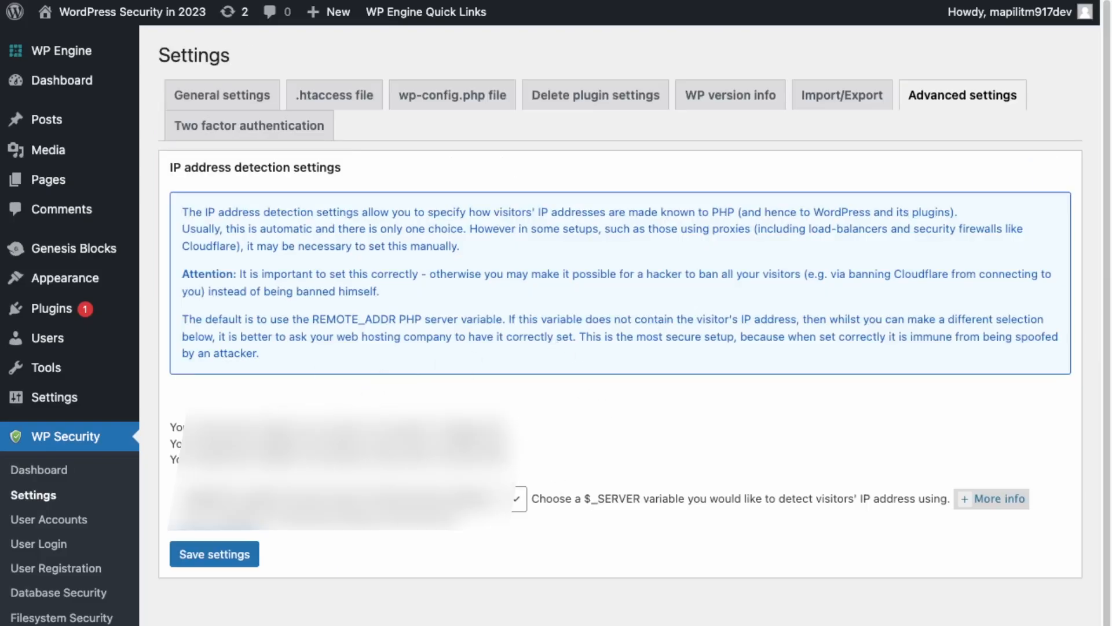
pyautogui.click(211, 563)
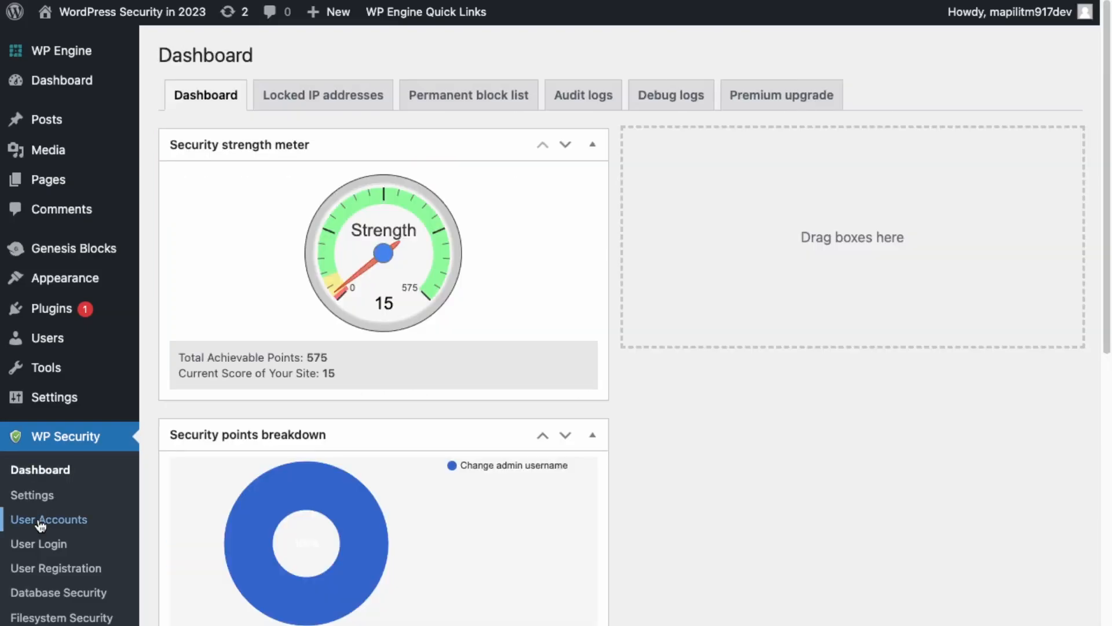
# Step: Review the WP Security pages for user accounts, login, registration, database security, filesystem permissions and the blacklist manager
pyautogui.click(40, 525)
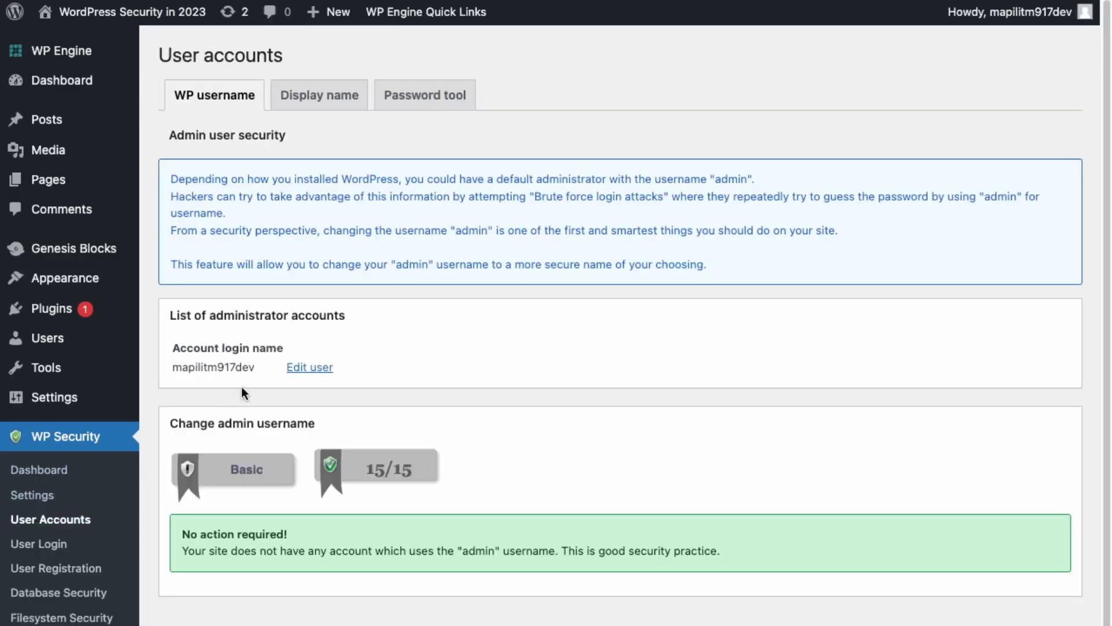
pyautogui.click(40, 543)
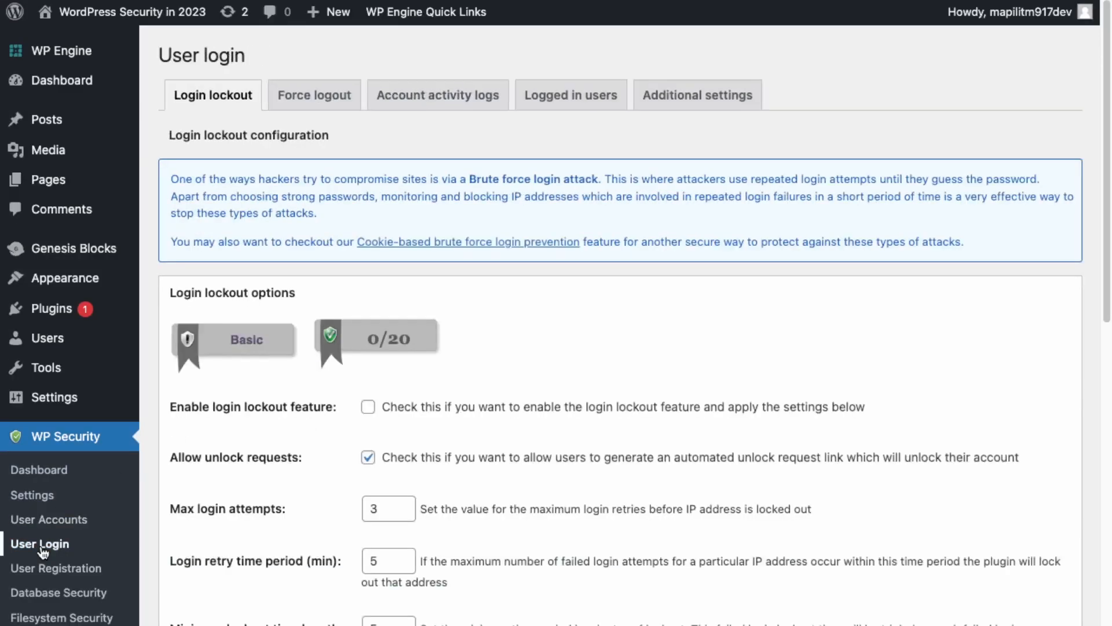
pyautogui.click(43, 567)
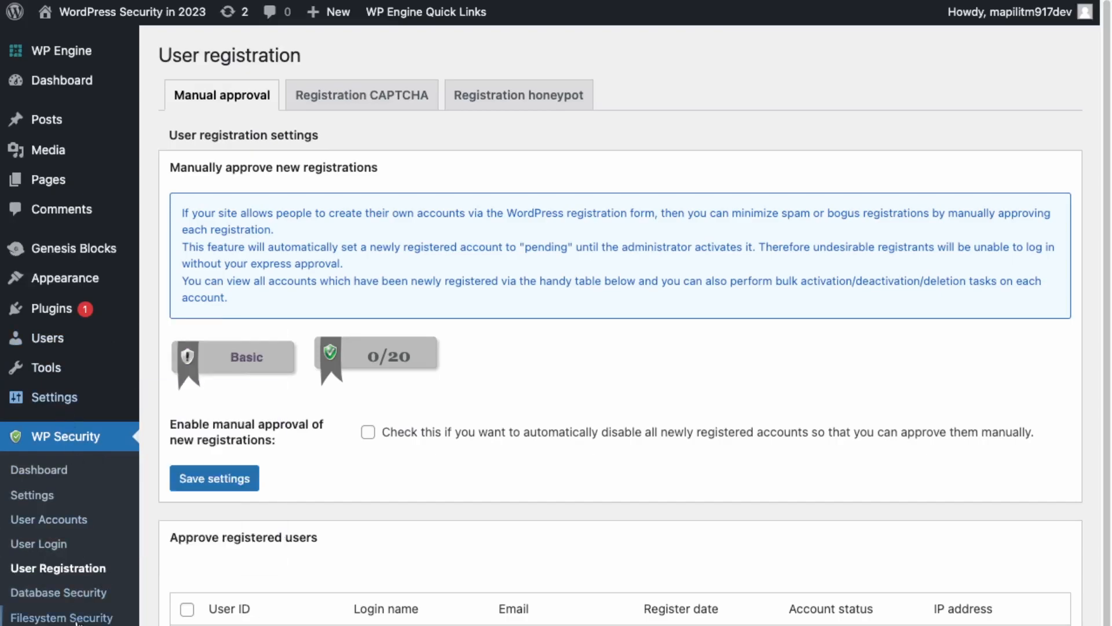
pyautogui.click(79, 597)
pyautogui.click(68, 620)
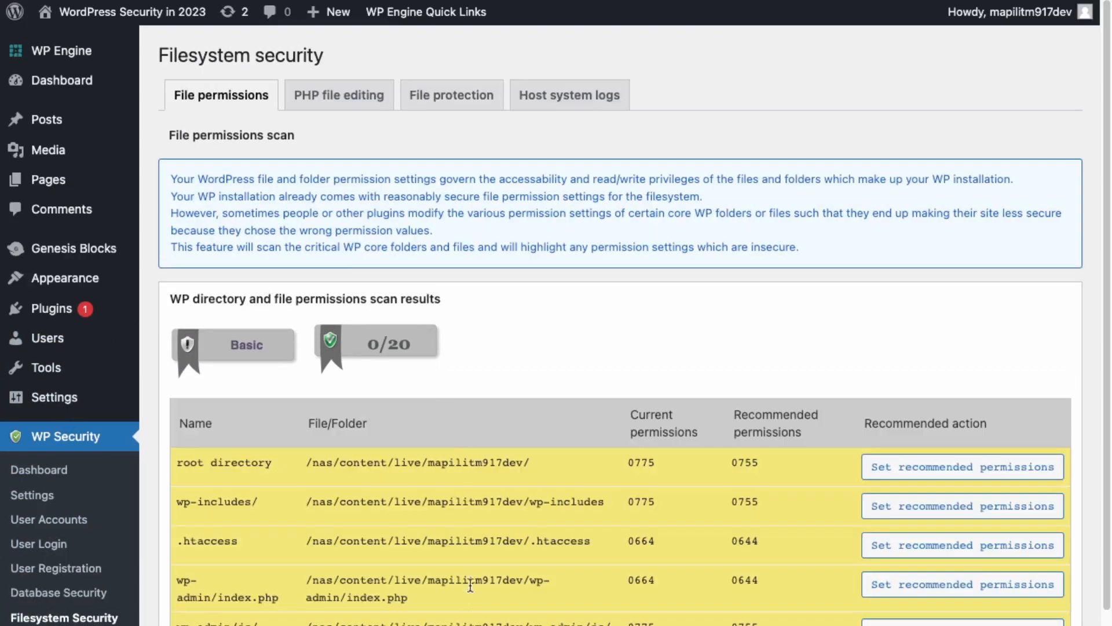
pyautogui.scroll(-1, 291, 385)
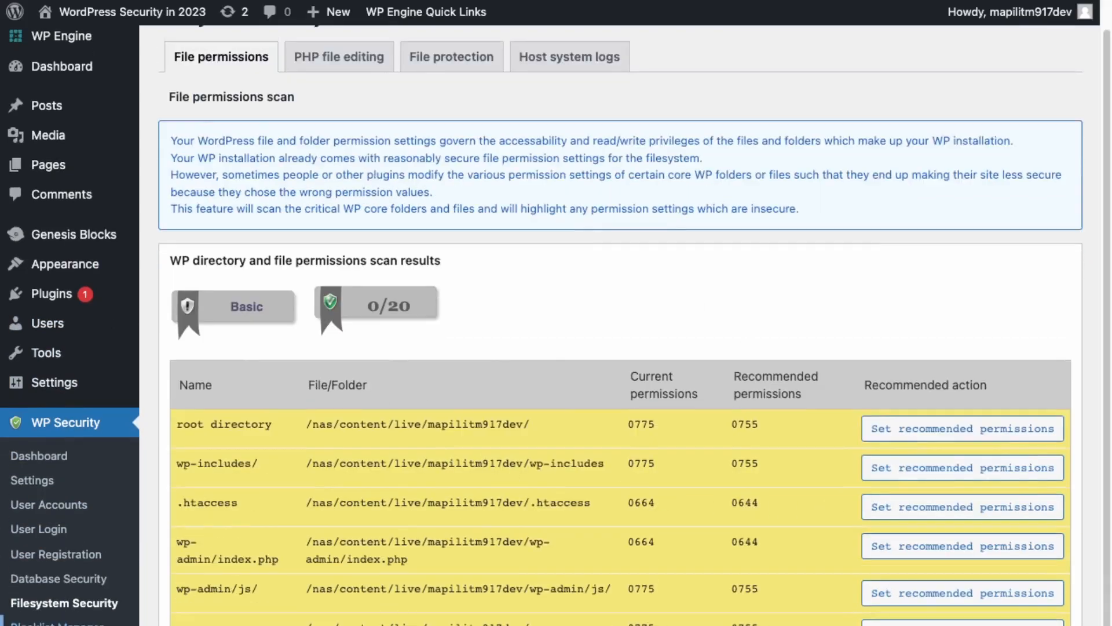
pyautogui.click(56, 624)
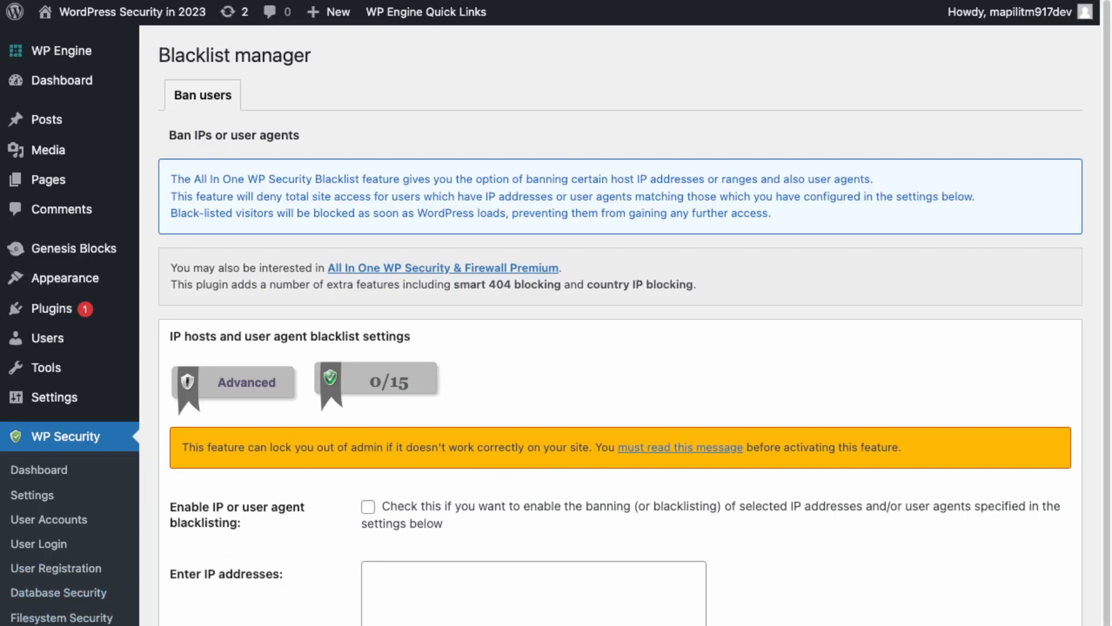
# Step: Enable basic firewall protection in WP Security's Firewall settings and save them
pyautogui.hotkey('ctrl', 'Tab')
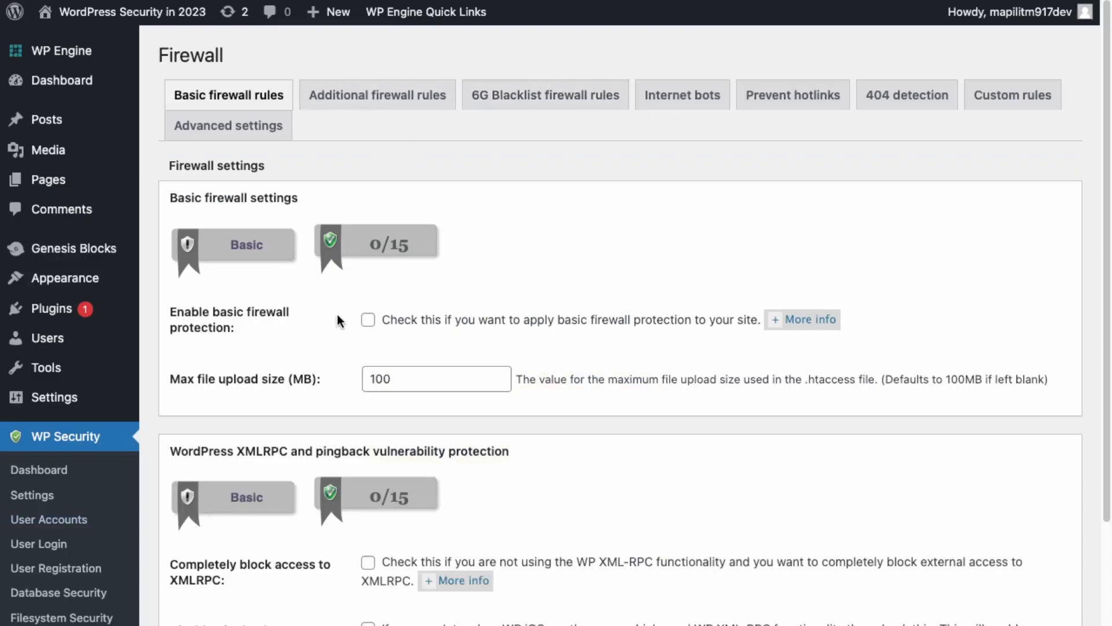
pyautogui.click(368, 319)
pyautogui.scroll(-8, 437, 368)
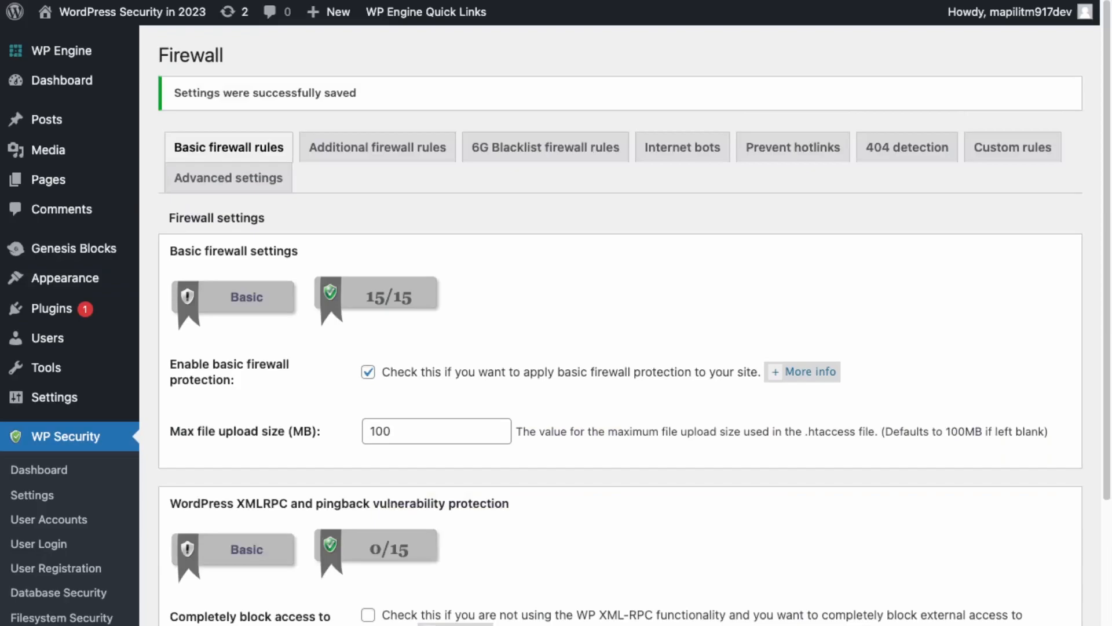
pyautogui.scroll(-1, 556, 325)
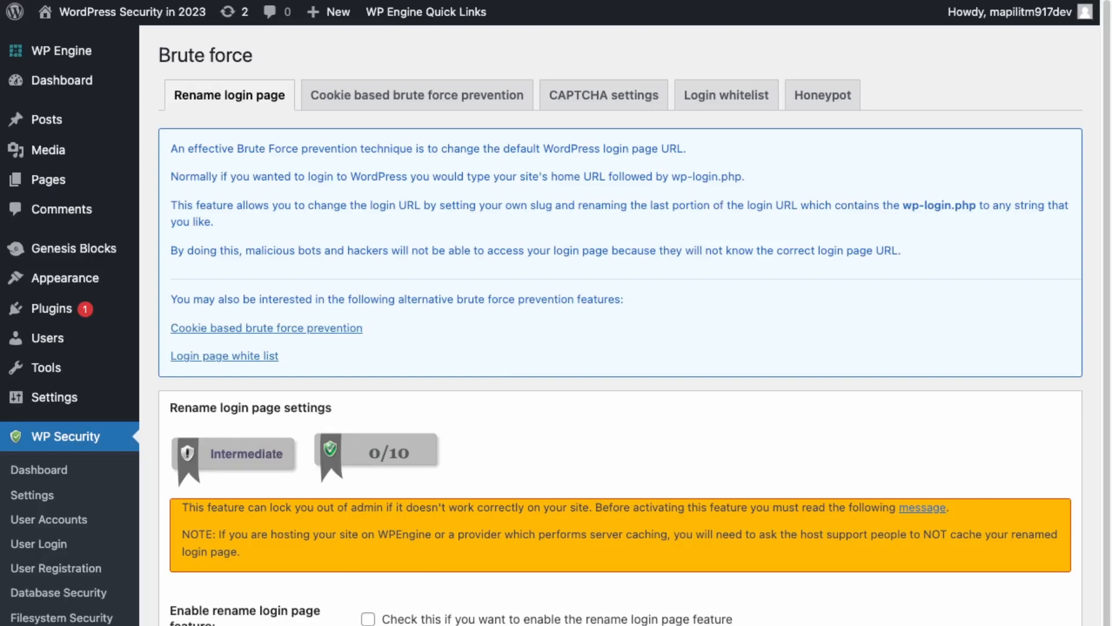
# Step: Enable the rename login page feature with the slug user-login in the Brute Force settings and check the resulting login URL
pyautogui.click(409, 620)
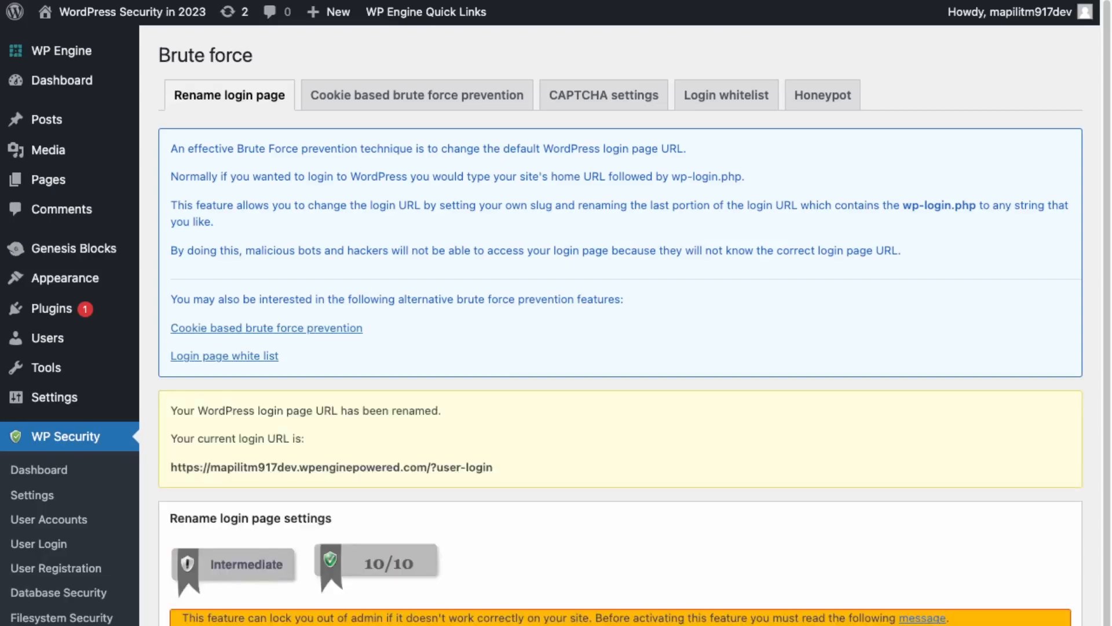
pyautogui.scroll(-3, 513, 453)
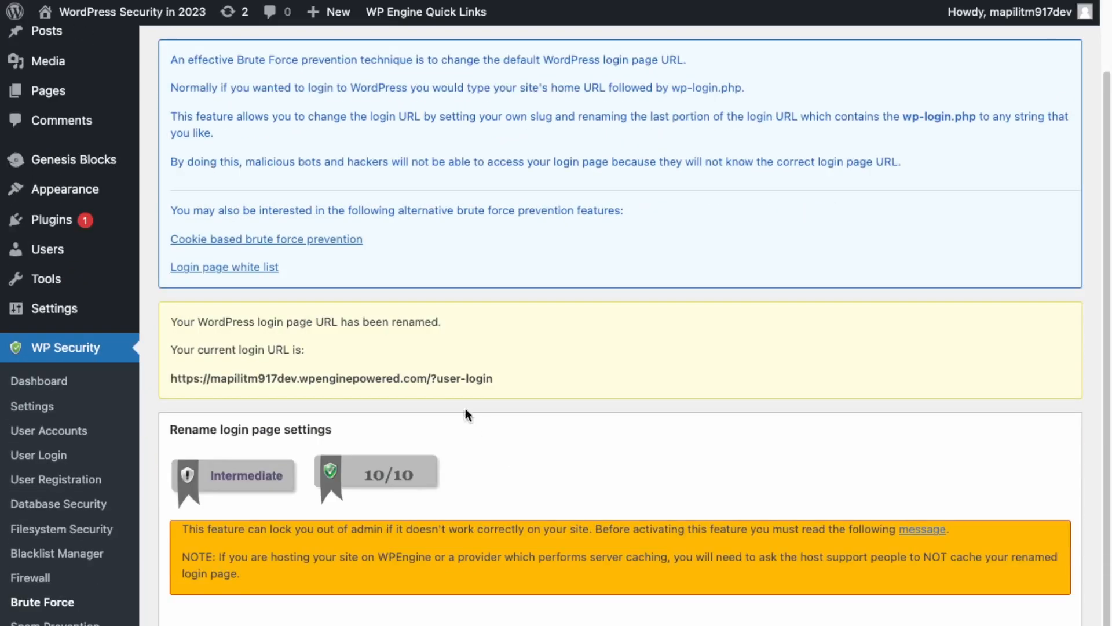
pyautogui.moveTo(517, 380); pyautogui.dragTo(177, 377)
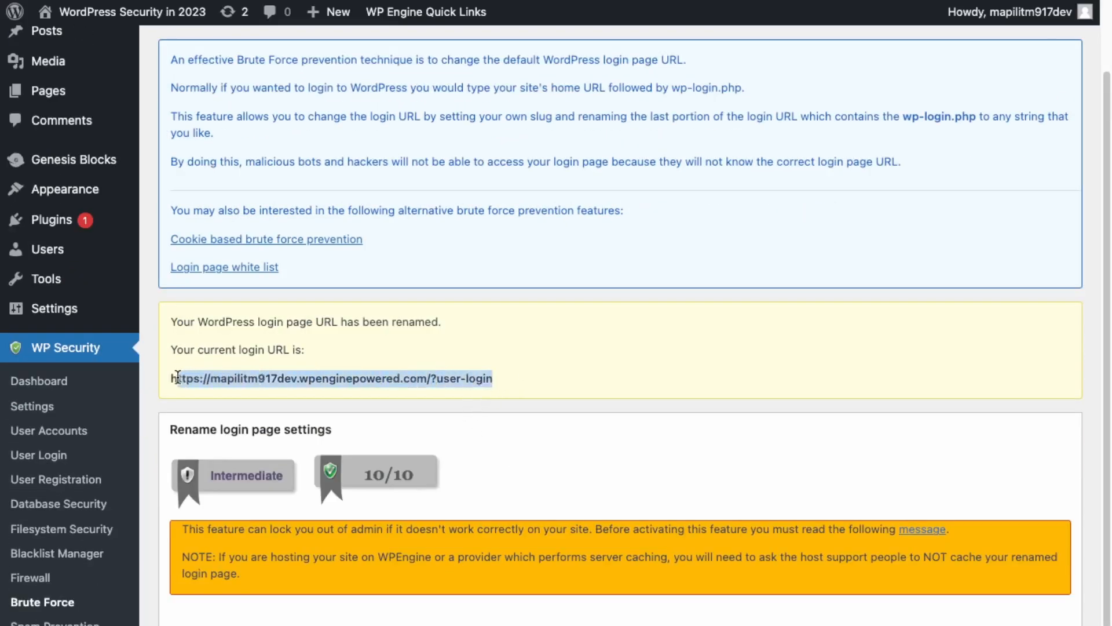
pyautogui.click(571, 394)
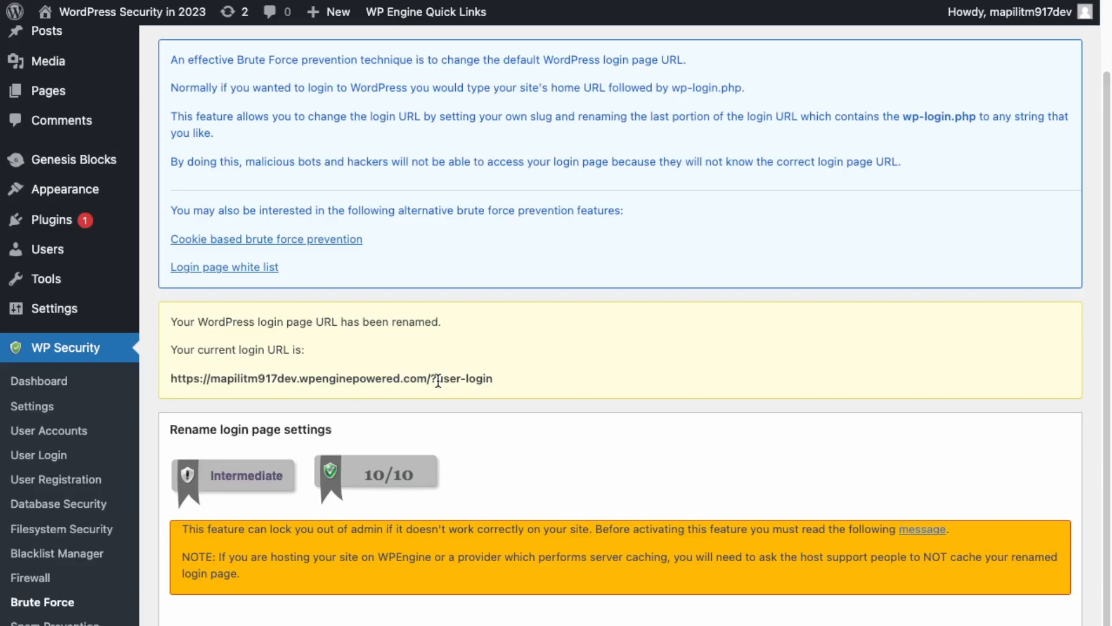
# Step: Enable detection of spambots posting comments in the Spam Prevention settings
pyautogui.scroll(-1, 531, 394)
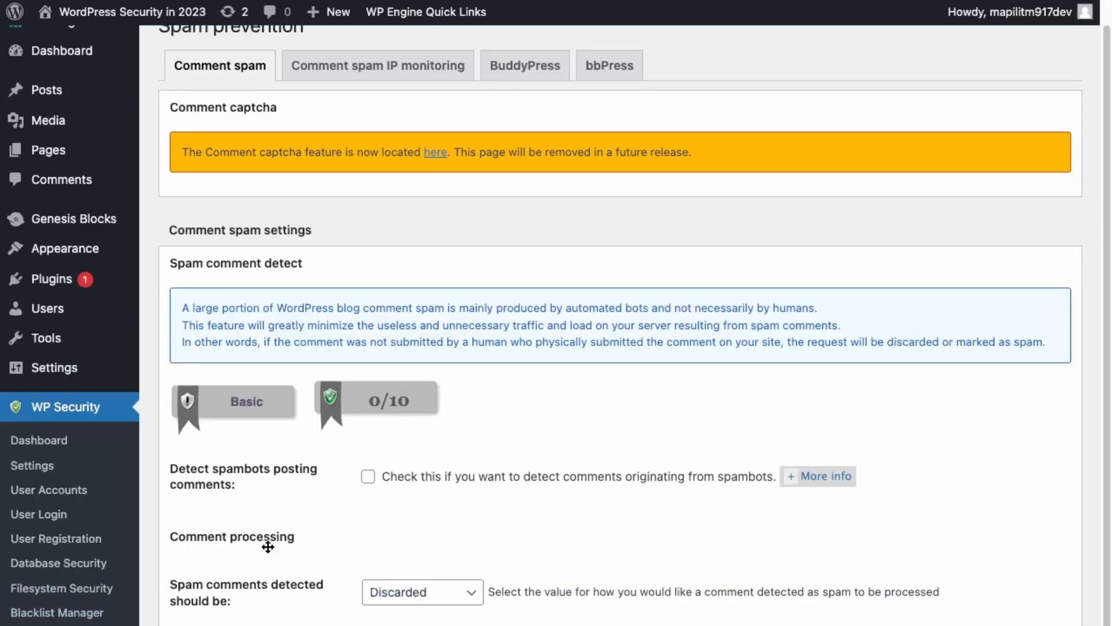
pyautogui.click(368, 476)
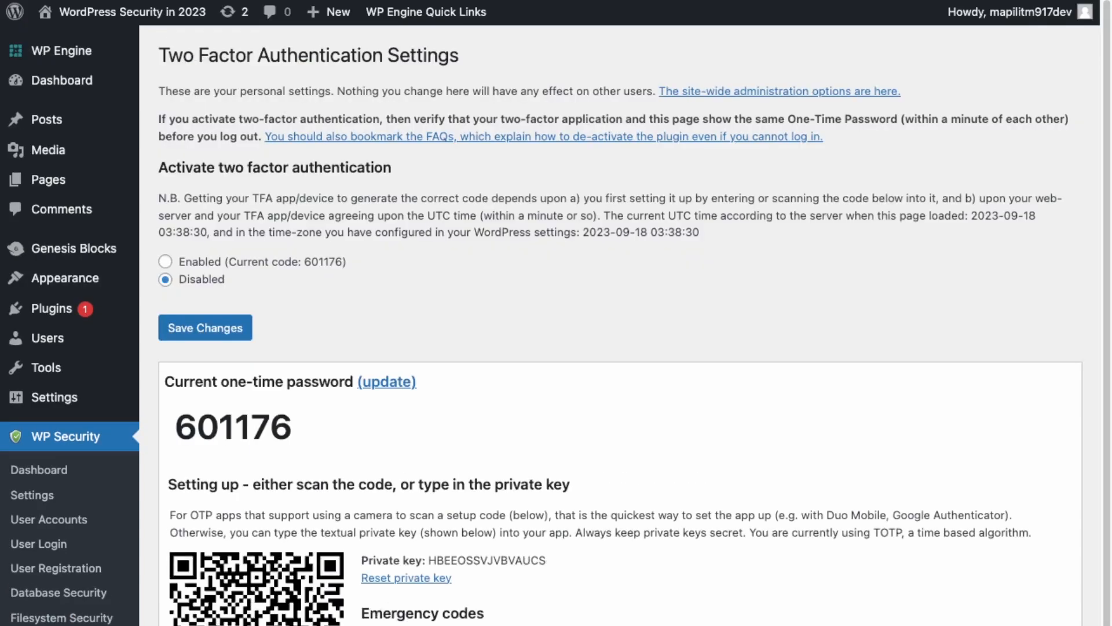
# Step: Examine the Two Factor Authentication settings, including the activation options, one-time password and authenticator app setup instructions
pyautogui.scroll(-4, 556, 325)
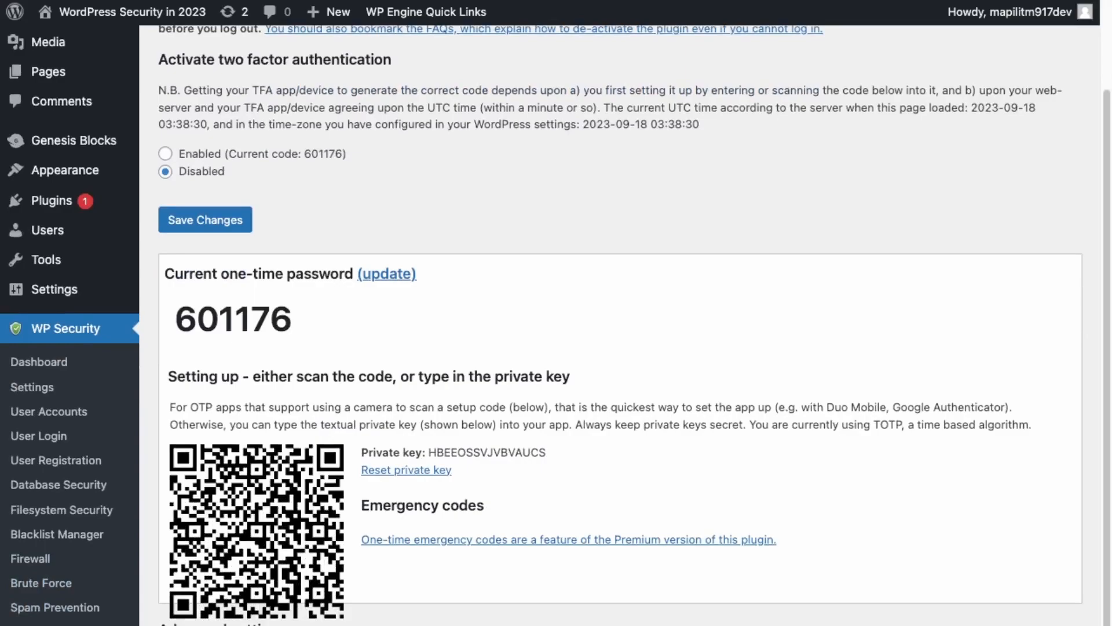
pyautogui.scroll(3, 287, 592)
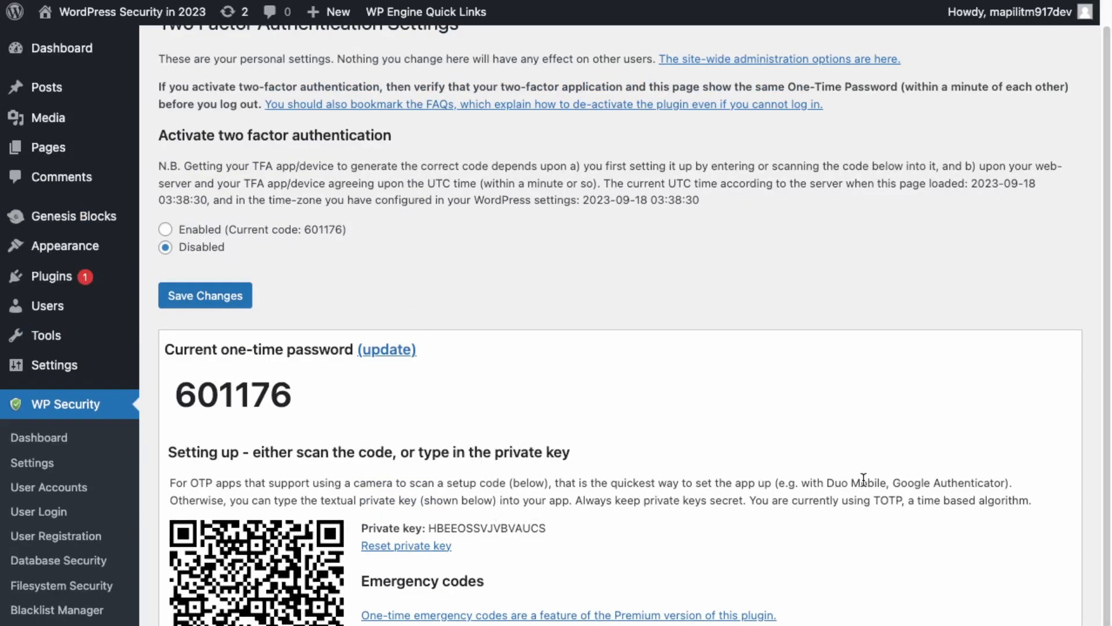
pyautogui.scroll(-3, 862, 479)
pyautogui.moveTo(814, 351); pyautogui.dragTo(1082, 354)
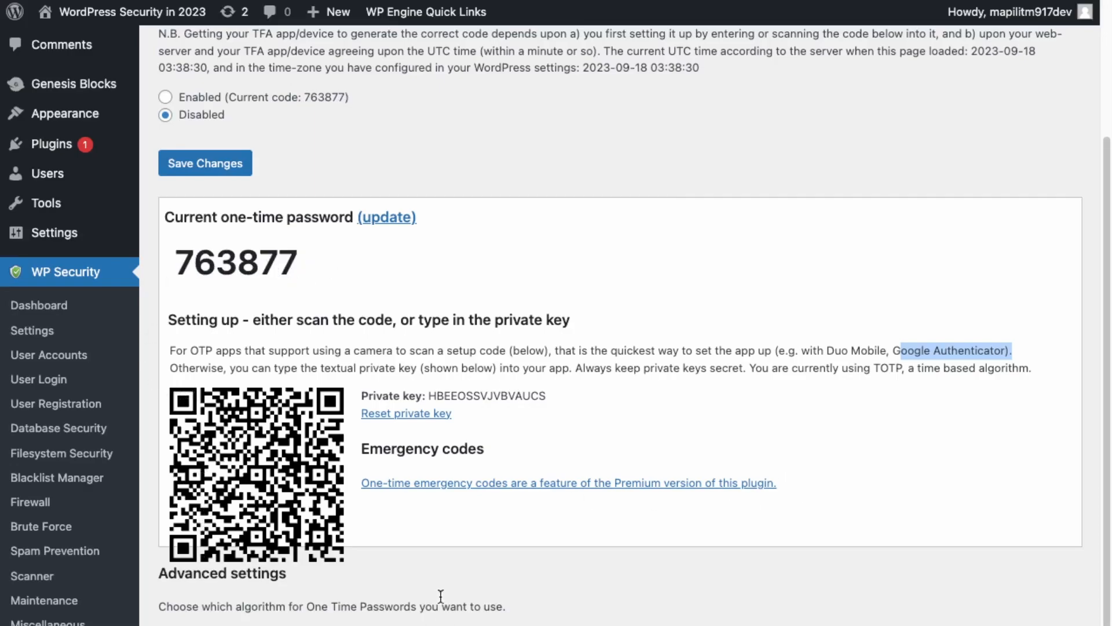
pyautogui.scroll(3, 435, 390)
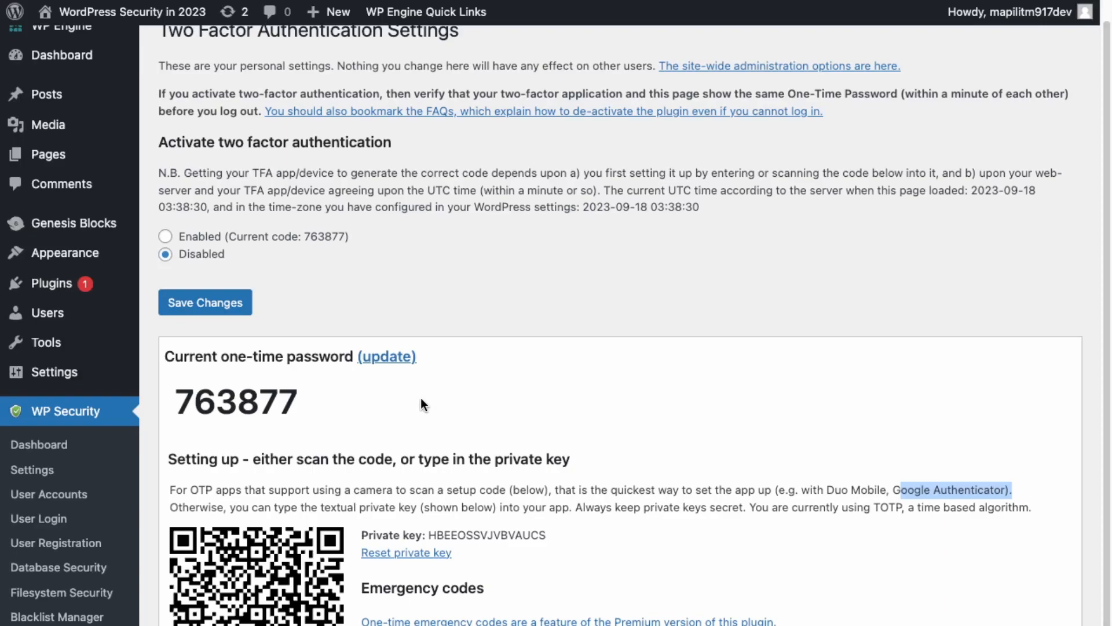
pyautogui.scroll(-2, 425, 398)
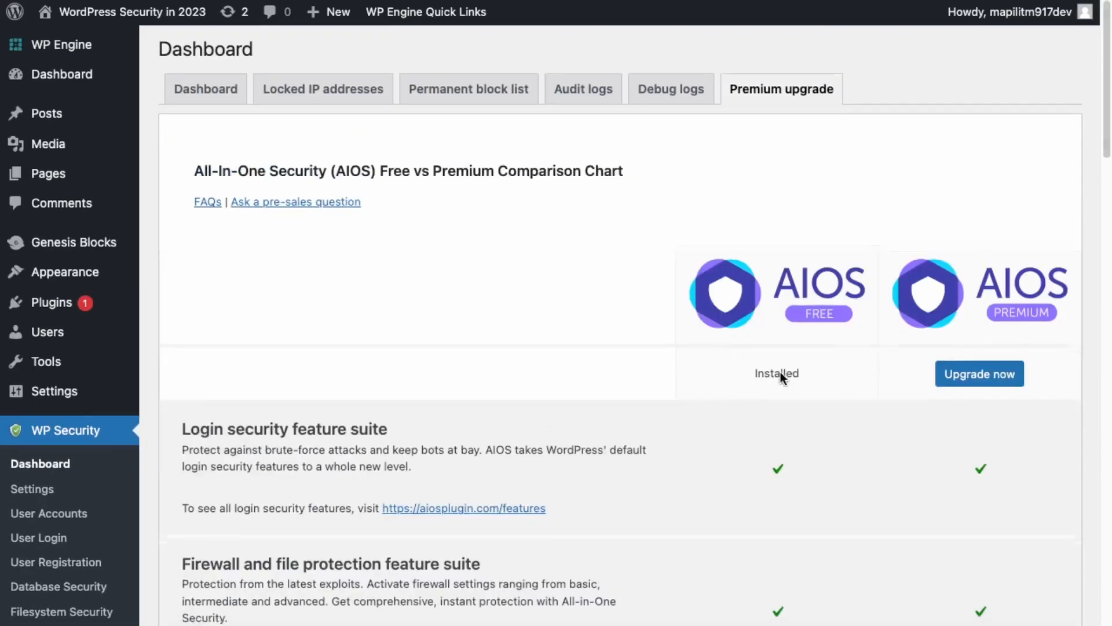
# Step: Compare the free and premium AIOS features in the Premium upgrade comparison chart, including malware scanning and two-factor authentication
pyautogui.scroll(-7, 781, 373)
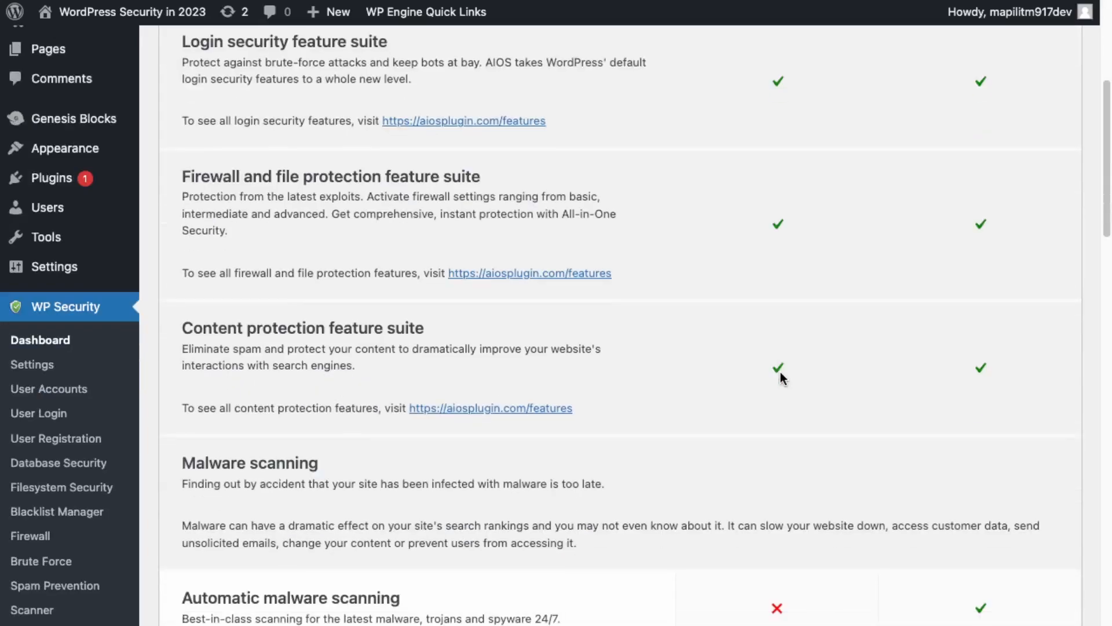
pyautogui.scroll(-3, 781, 373)
pyautogui.scroll(3, 780, 373)
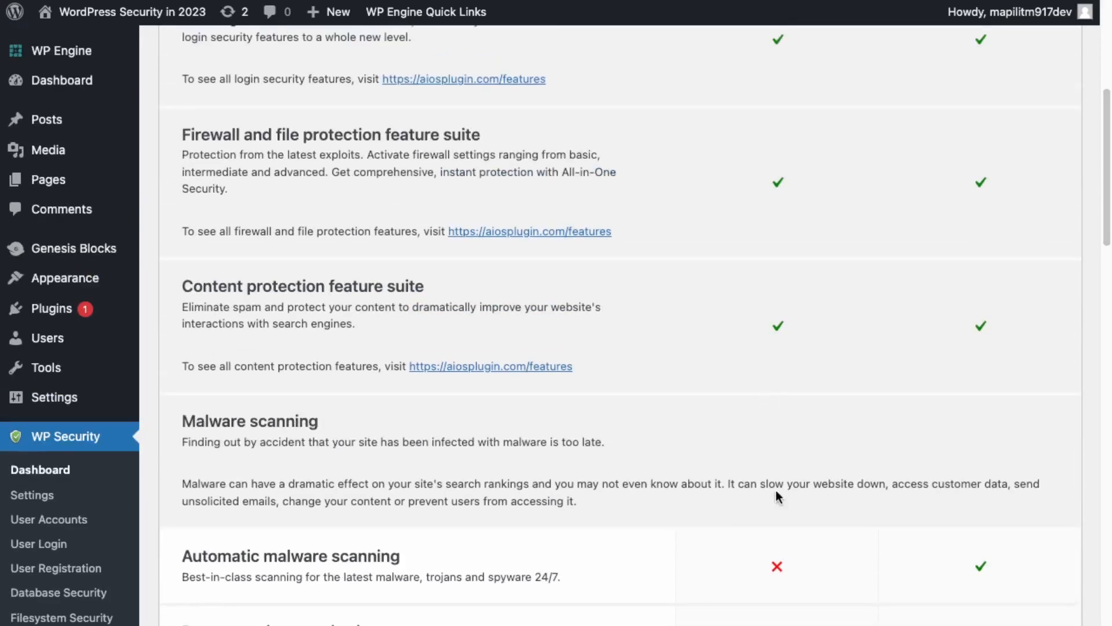
pyautogui.scroll(7, 762, 524)
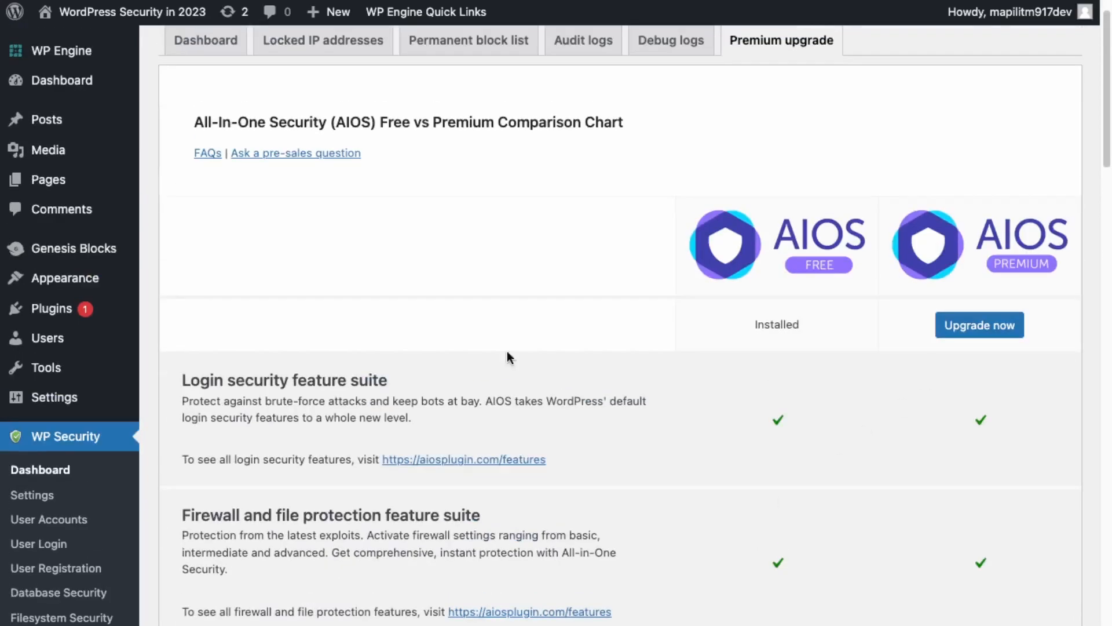
pyautogui.scroll(1, 973, 367)
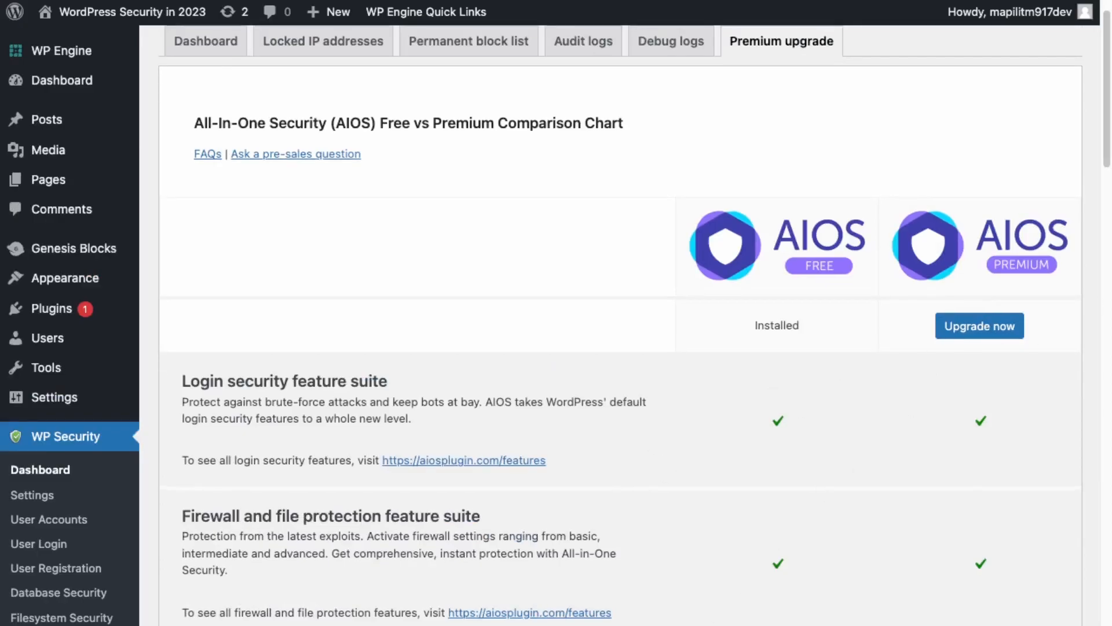
pyautogui.scroll(-12, 889, 576)
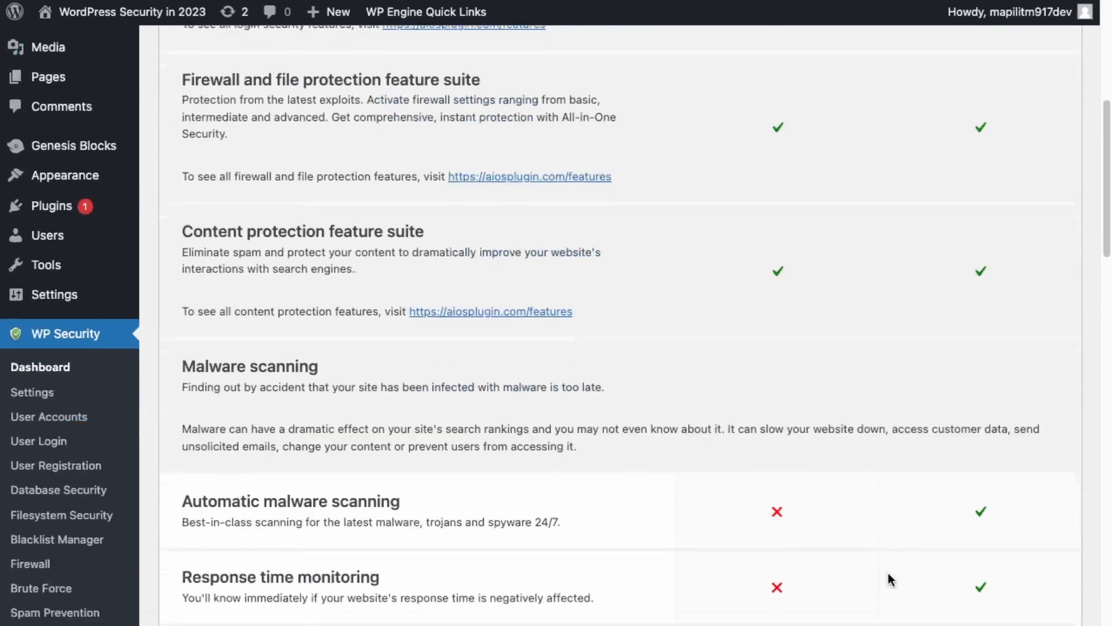
pyautogui.scroll(-7, 889, 575)
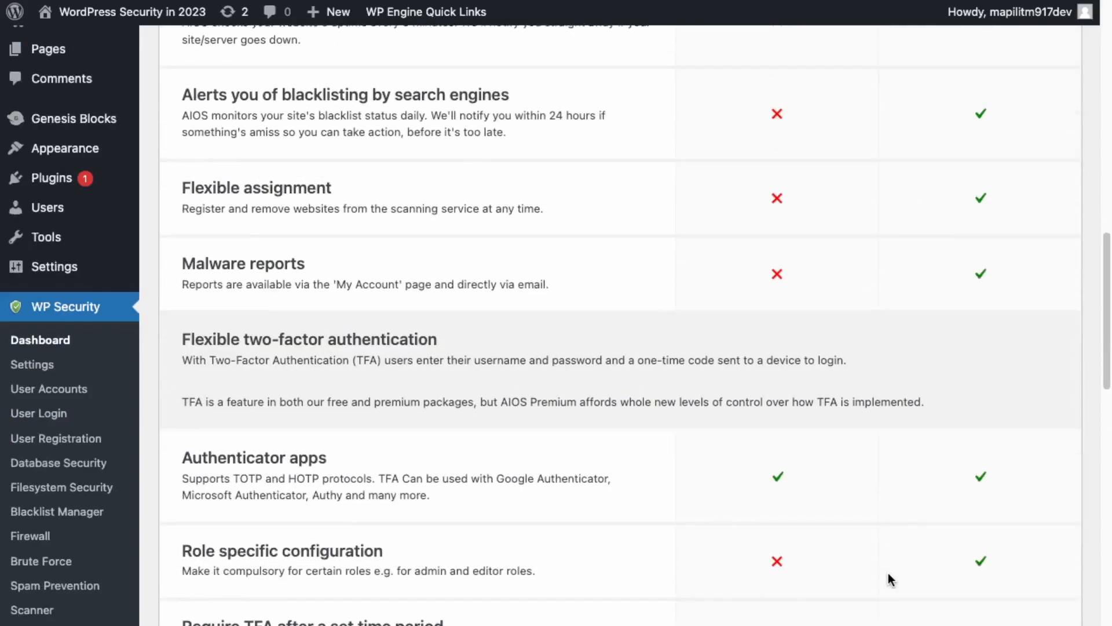
# Step: Review the remaining premium feature comparison and Kinsta's managed WordPress hosting page
pyautogui.scroll(-1, 888, 572)
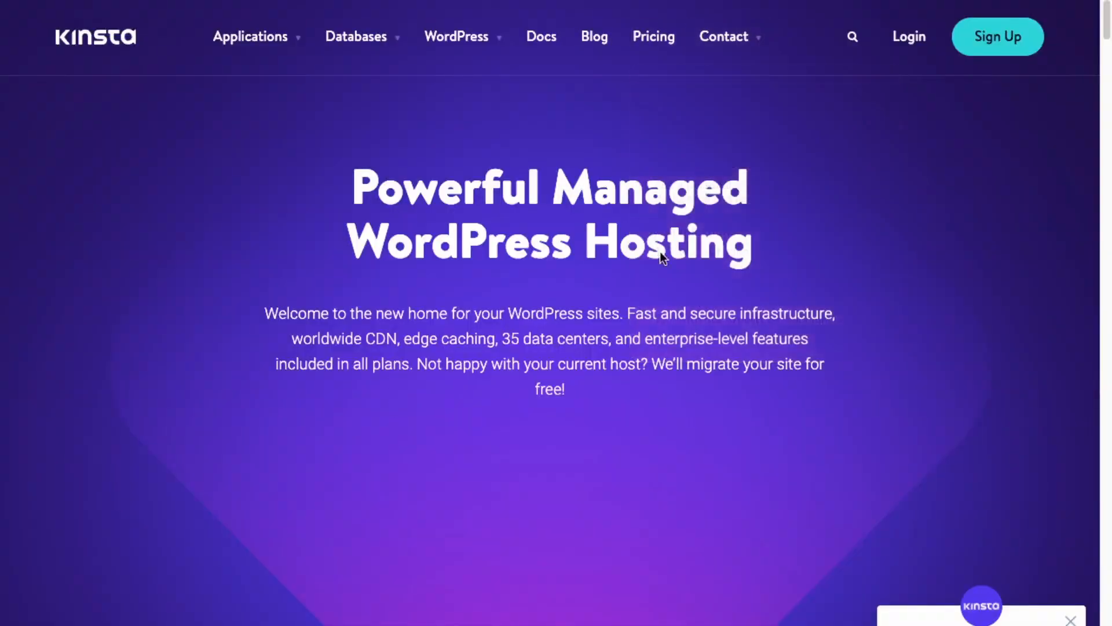
pyautogui.scroll(-10, 867, 530)
pyautogui.scroll(8, 867, 530)
pyautogui.scroll(2, 866, 528)
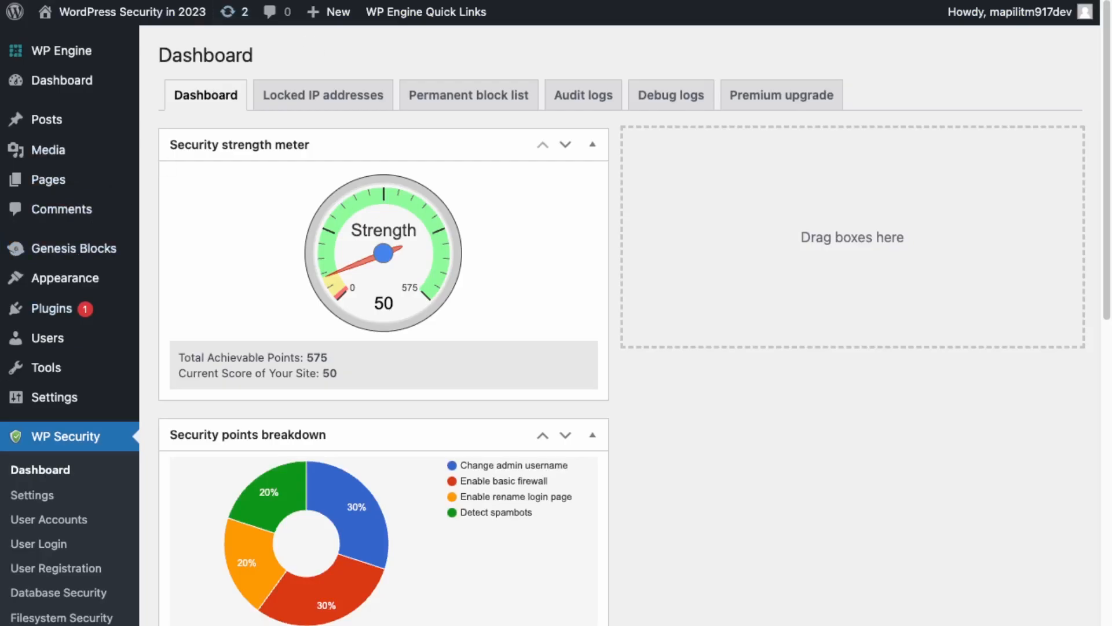
# Step: Check the security points breakdown and the site's user list, and open the General Settings page
pyautogui.scroll(-6, 626, 324)
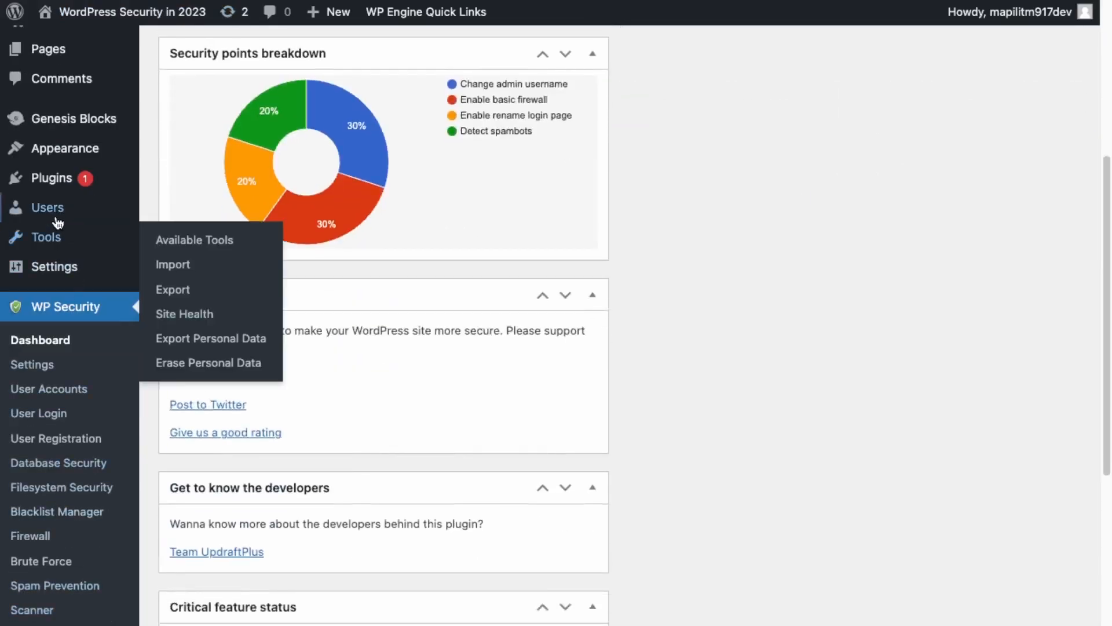
pyautogui.click(158, 219)
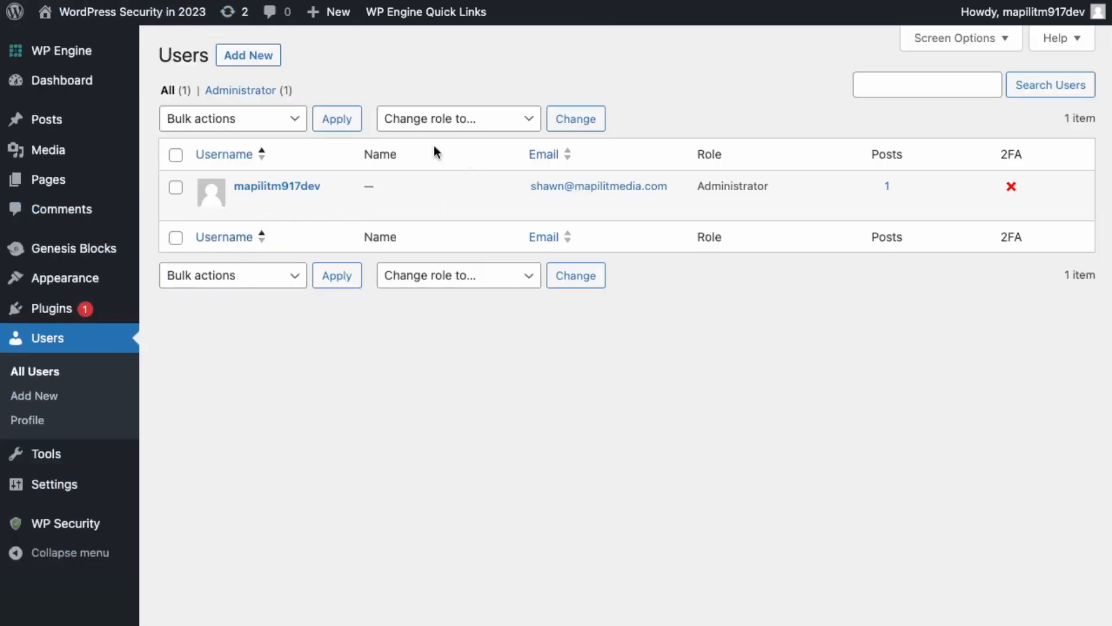
pyautogui.moveTo(81, 491)
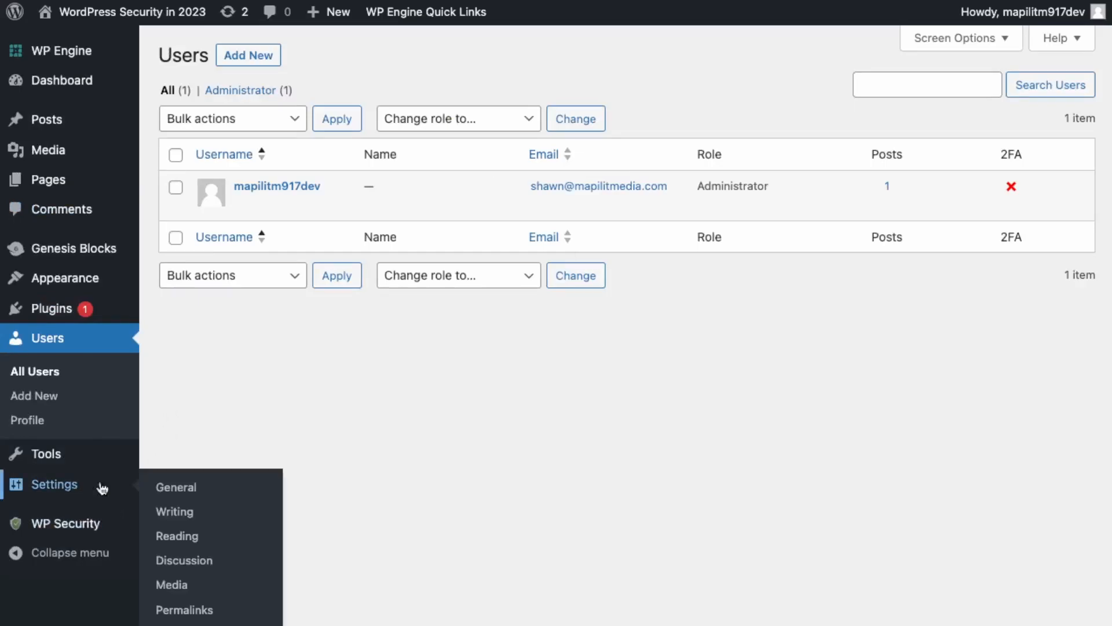
pyautogui.click(194, 489)
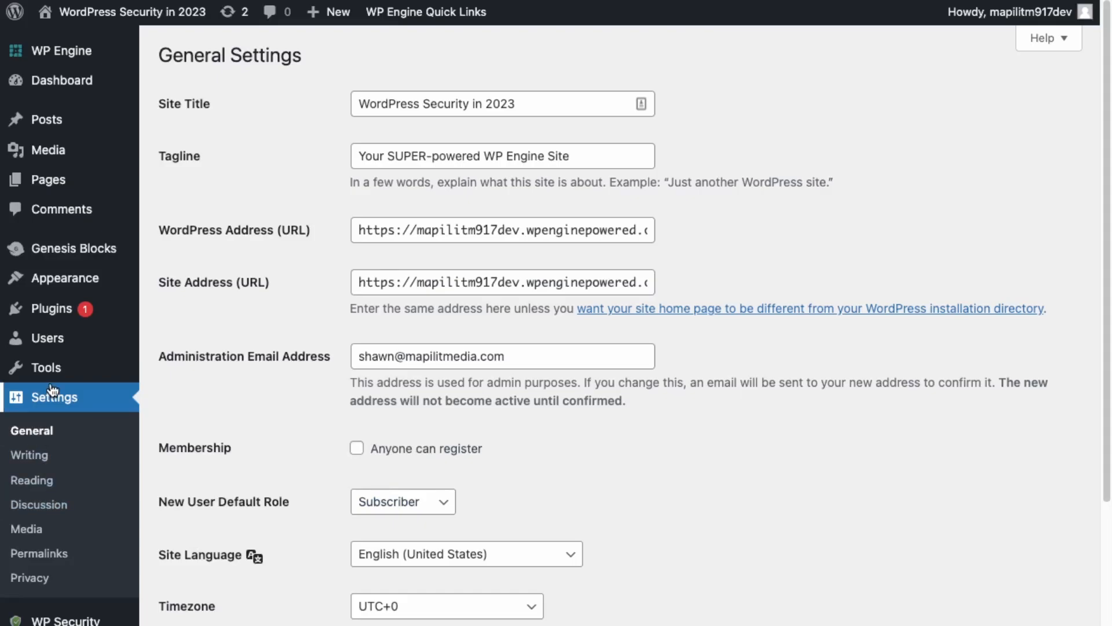
# Step: View the Add New User form, and open the existing administrator account's profile from the user list to examine it
pyautogui.moveTo(67, 336)
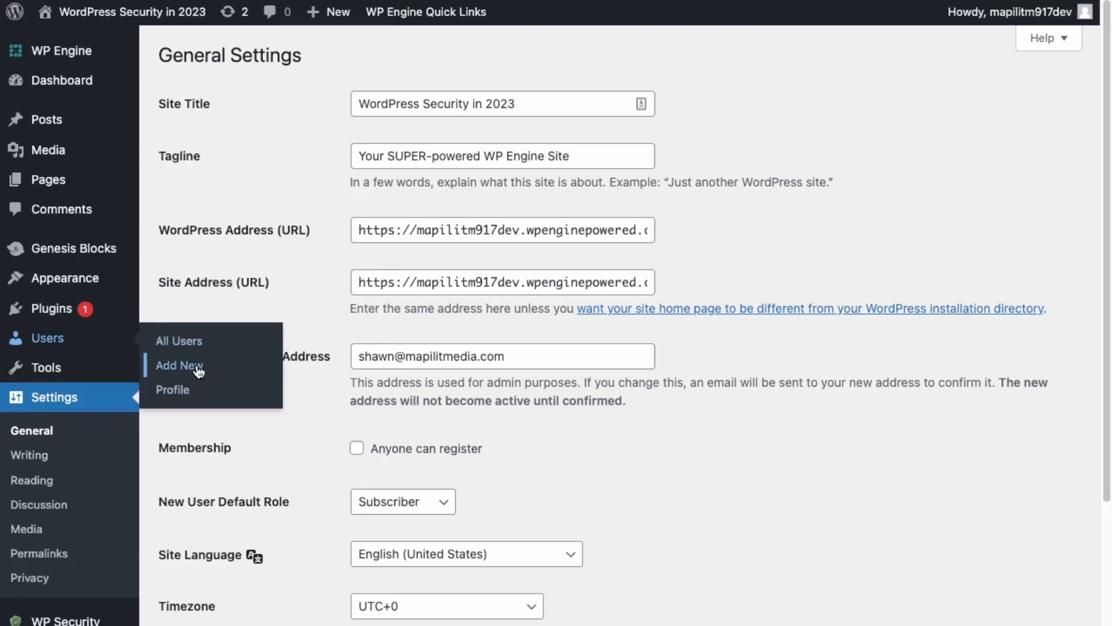
pyautogui.moveTo(56, 355)
pyautogui.click(186, 368)
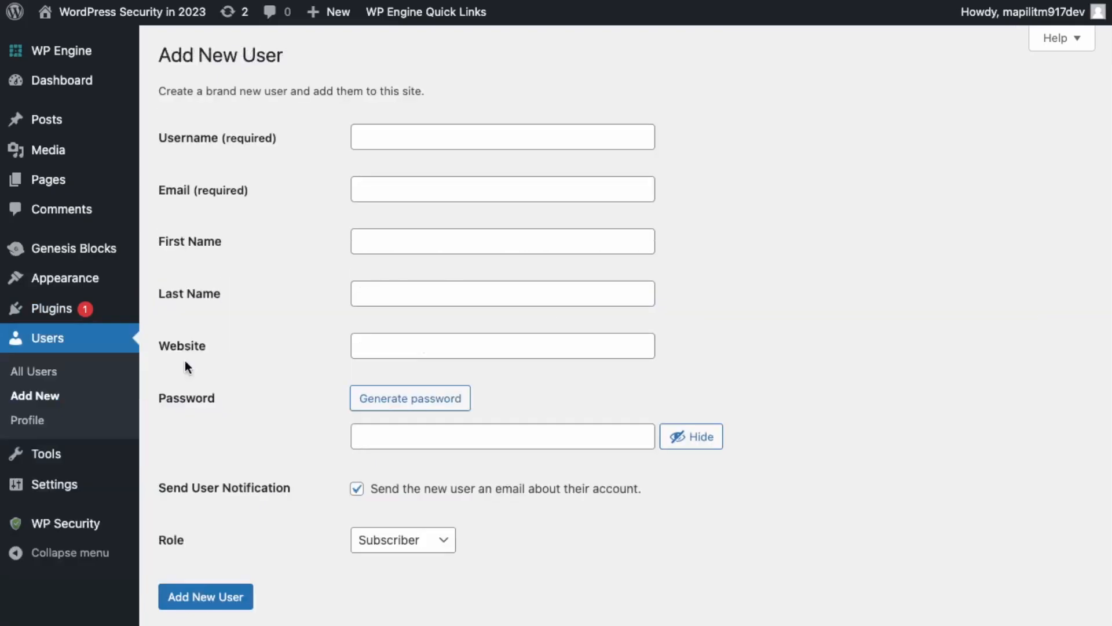
pyautogui.click(49, 380)
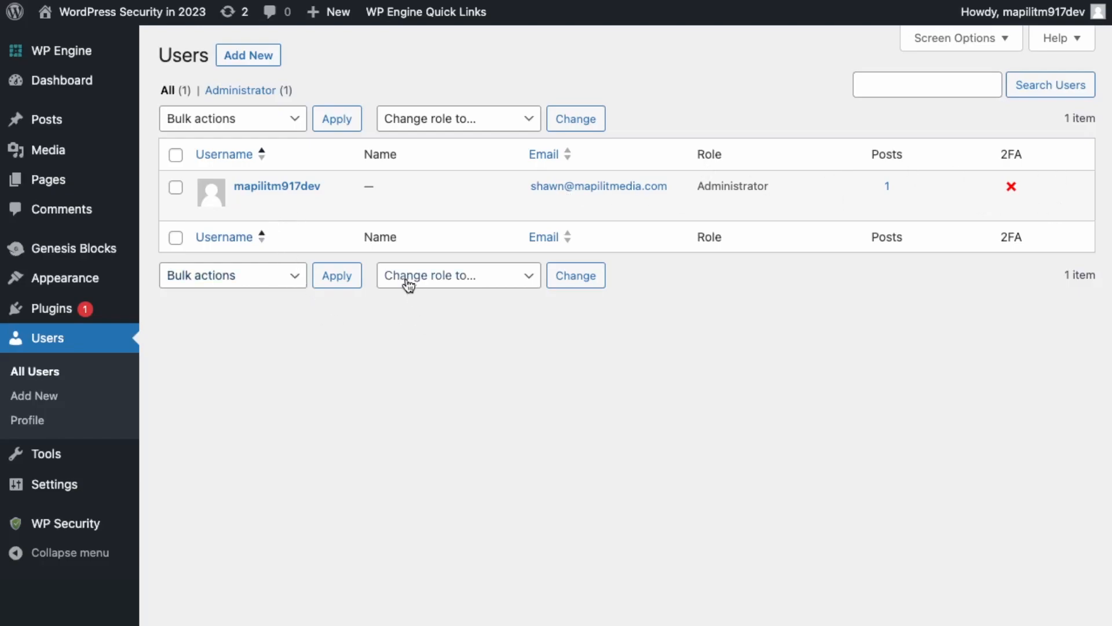
pyautogui.click(242, 206)
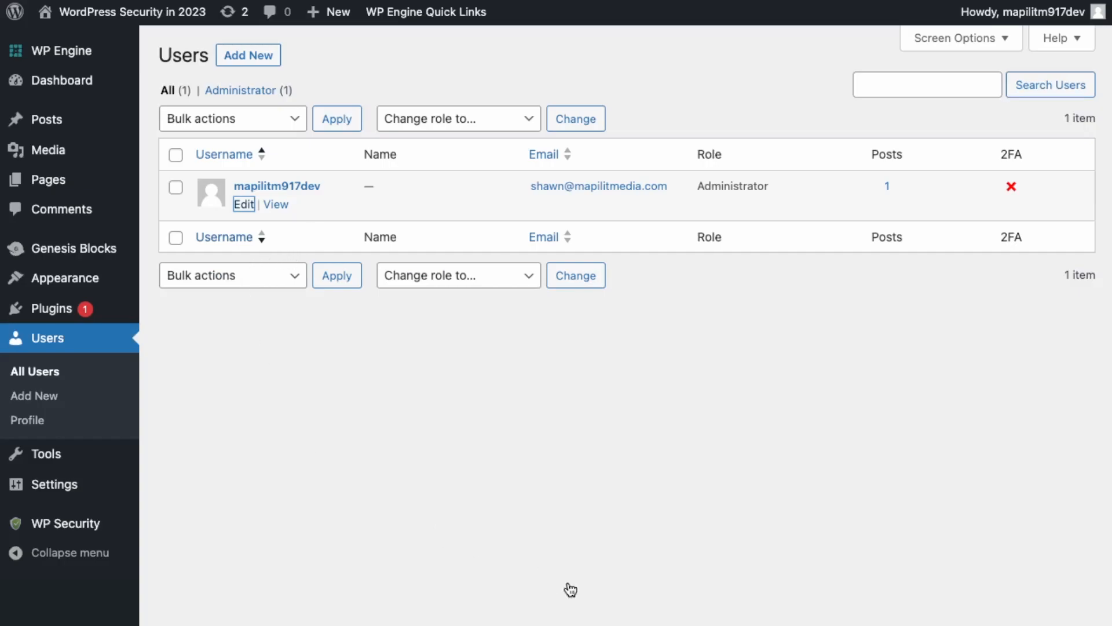
pyautogui.scroll(-6, 440, 555)
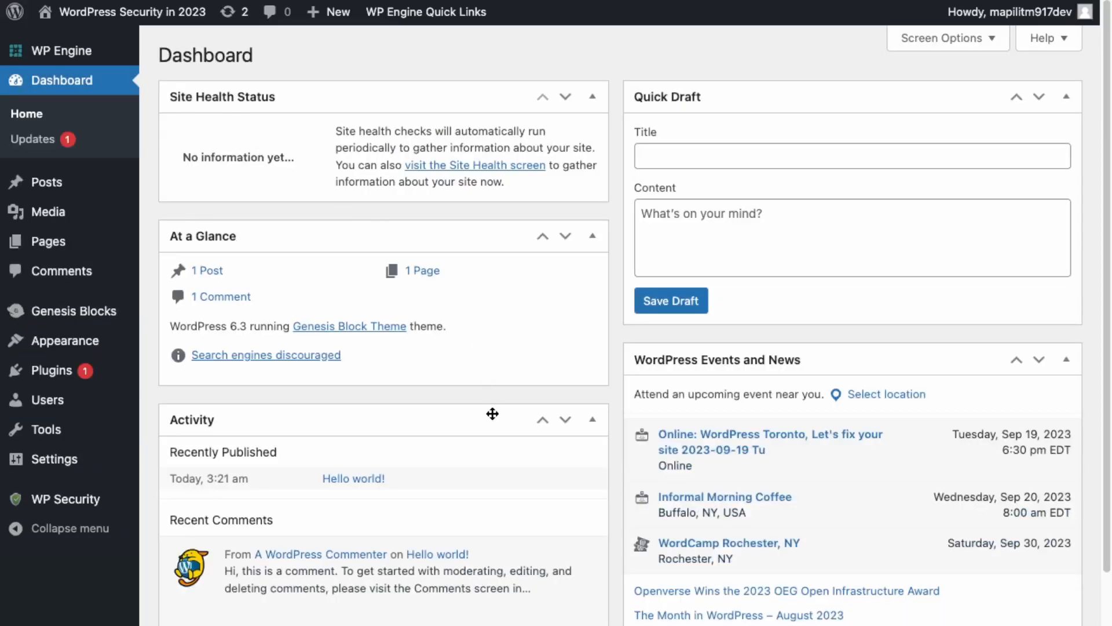
# Step: Look over the main WordPress dashboard, open the Site Health screen and expand the WordPress update issue
pyautogui.scroll(-5, 492, 414)
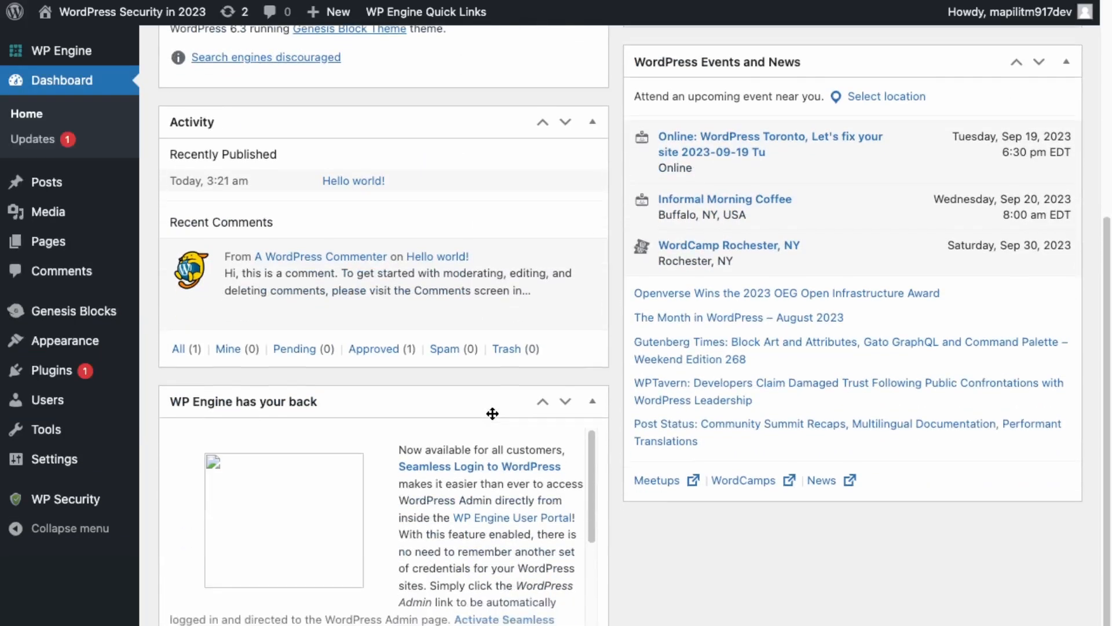
pyautogui.scroll(4, 493, 414)
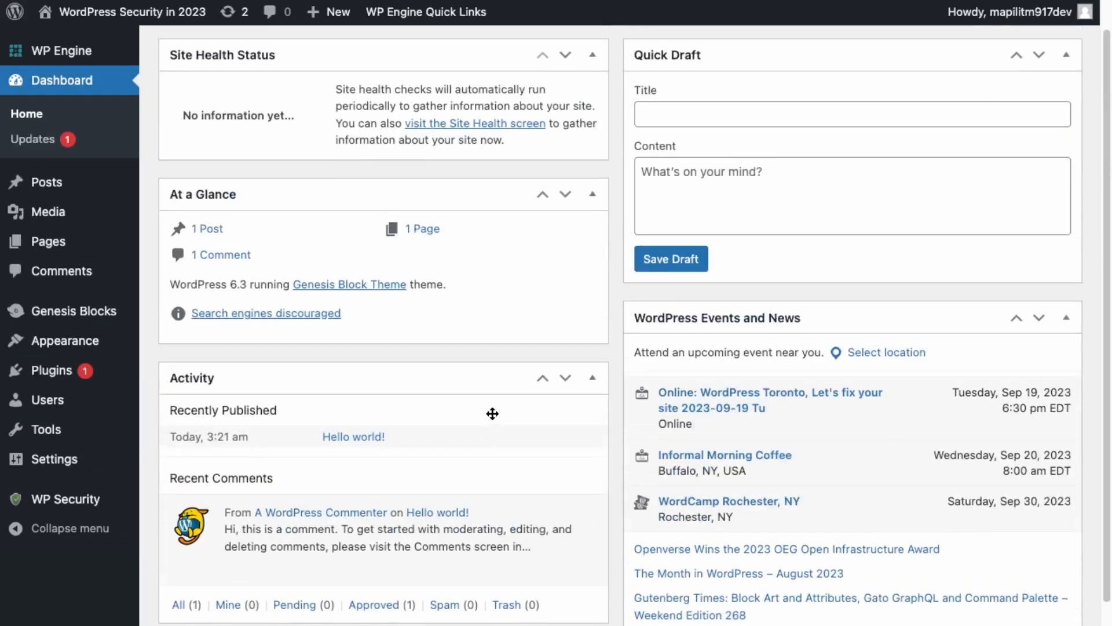
pyautogui.scroll(1, 489, 414)
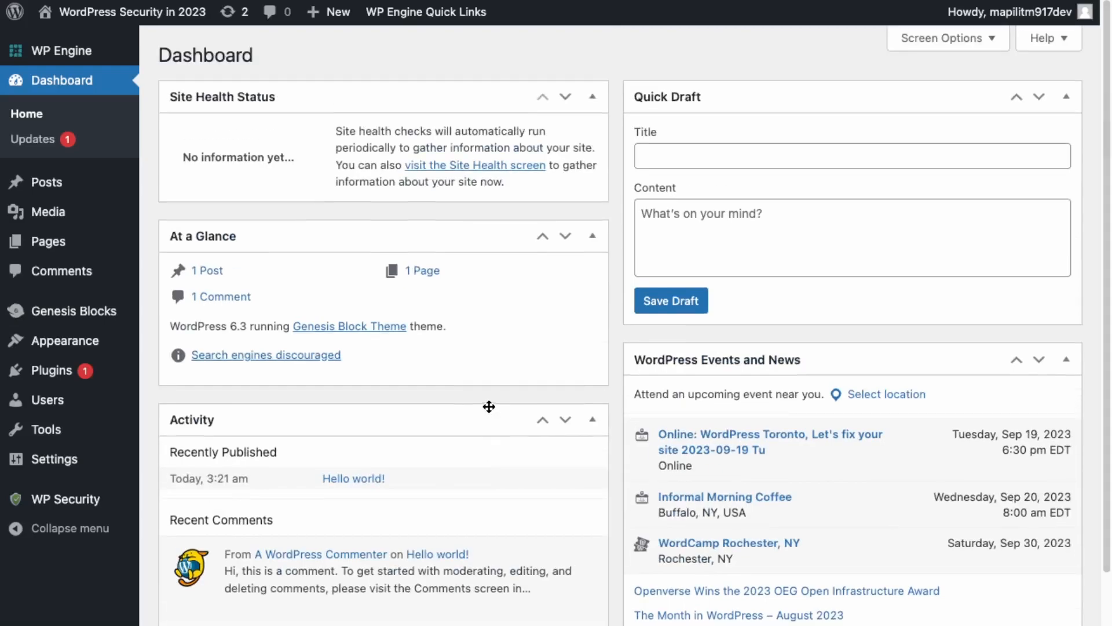
pyautogui.moveTo(33, 467)
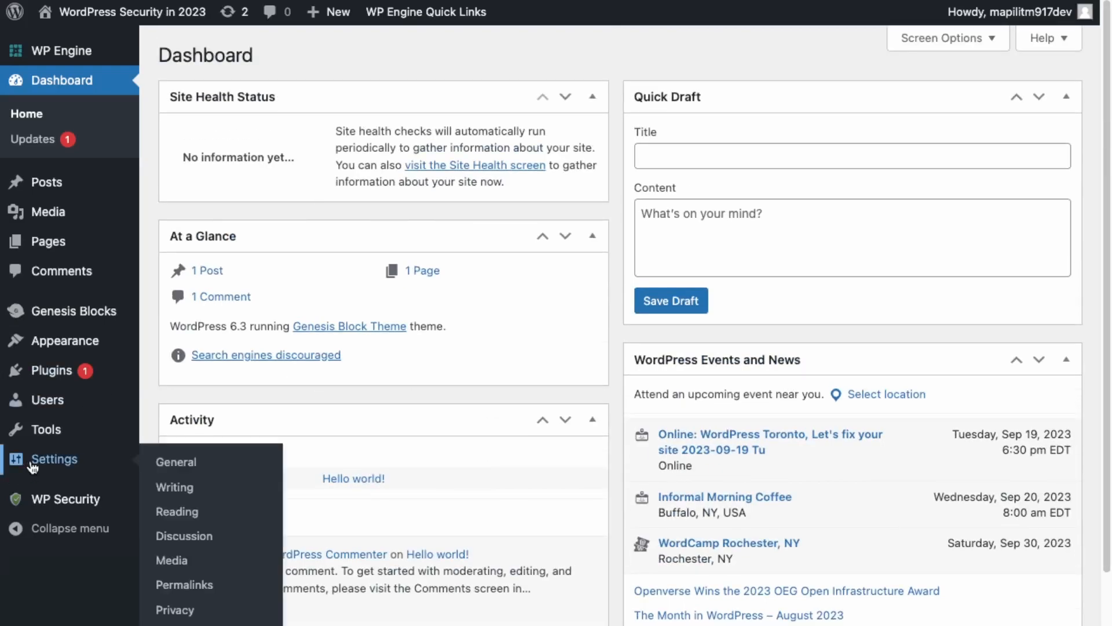
pyautogui.click(444, 166)
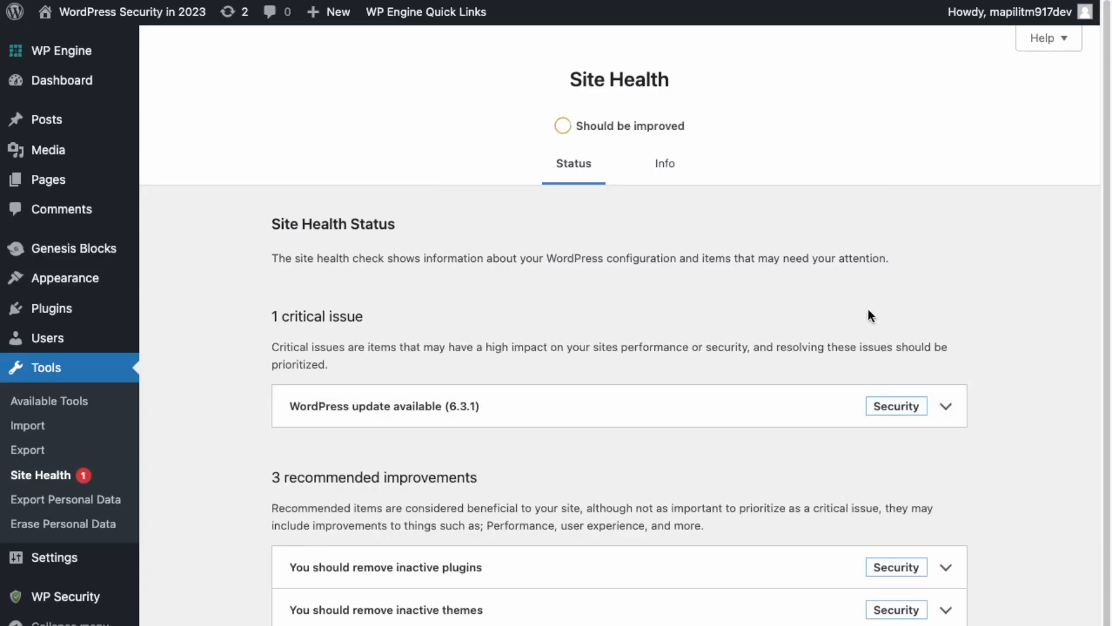
pyautogui.click(947, 407)
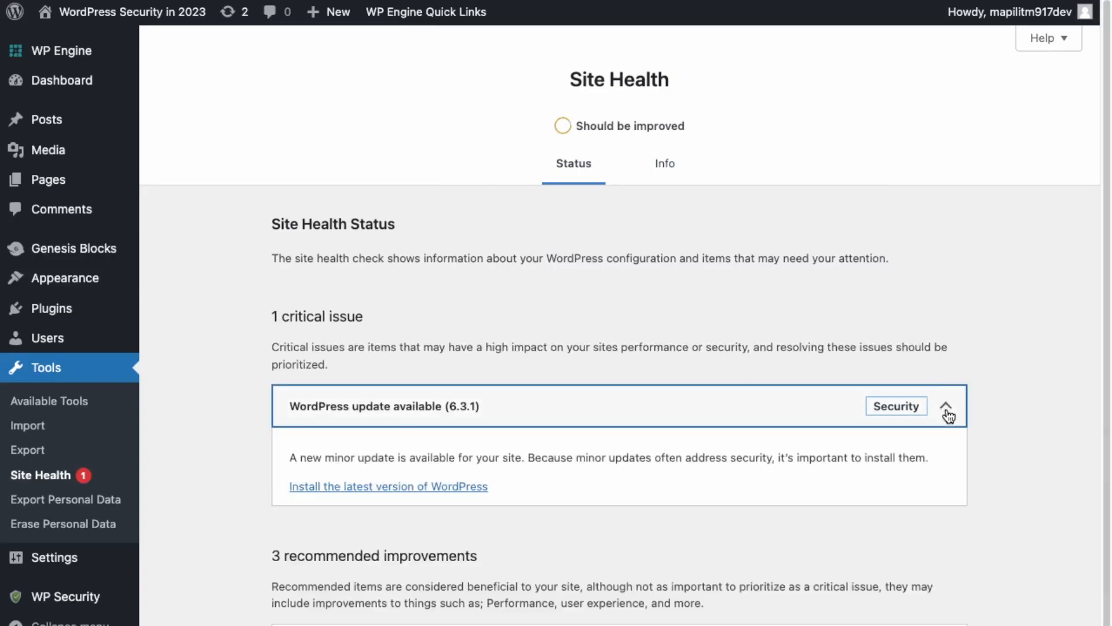
# Step: Update WordPress to version 6.3.1, skipping the WP Engine restore point, and look through the release page
pyautogui.click(451, 494)
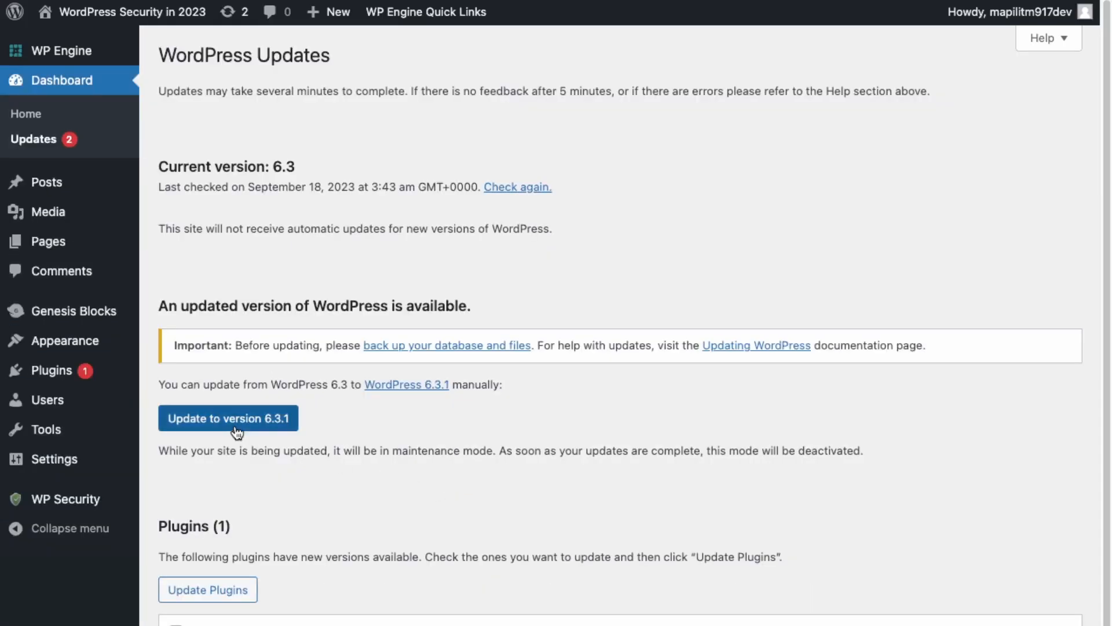
pyautogui.click(264, 423)
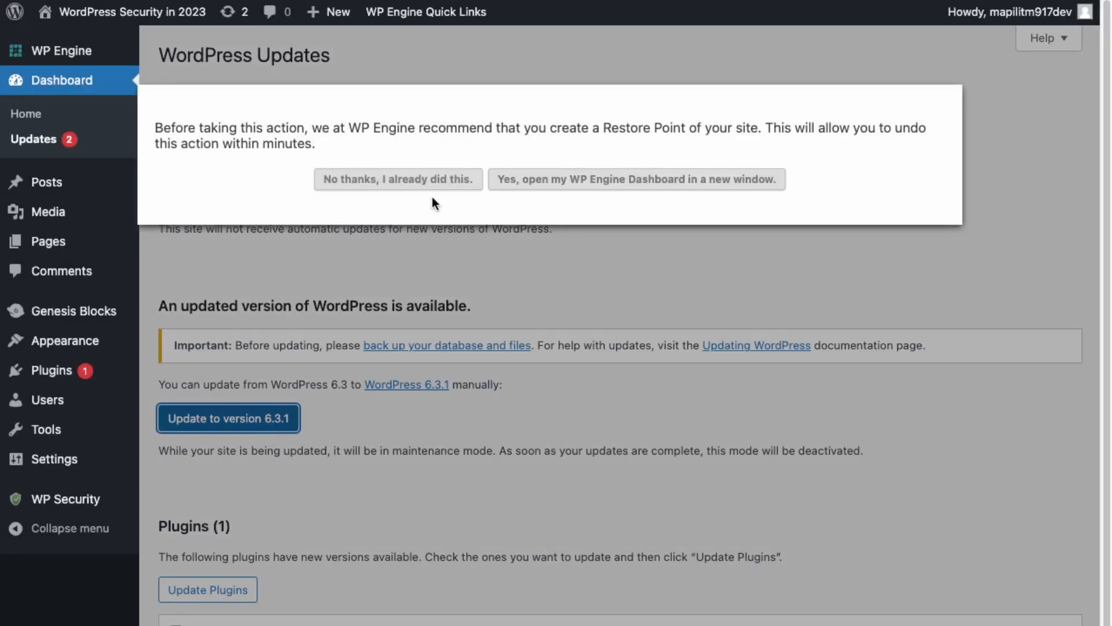
pyautogui.click(430, 183)
pyautogui.click(278, 425)
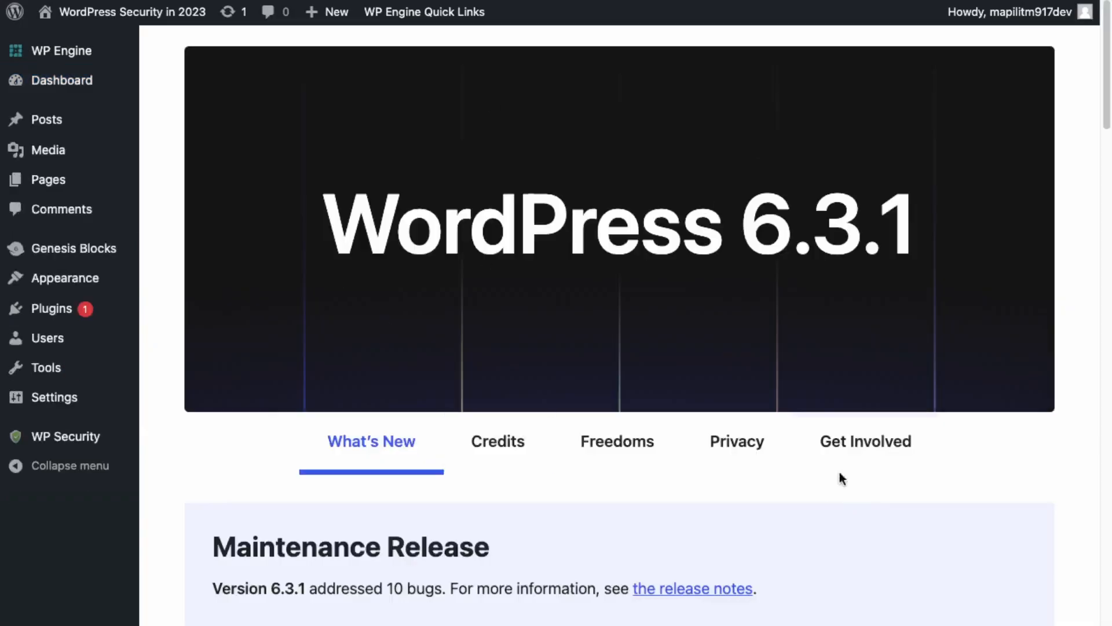
pyautogui.scroll(-10, 568, 402)
pyautogui.scroll(10, 106, 147)
# Step: Visit the live site to check it after the update and return to the admin dashboard
pyautogui.moveTo(122, 13)
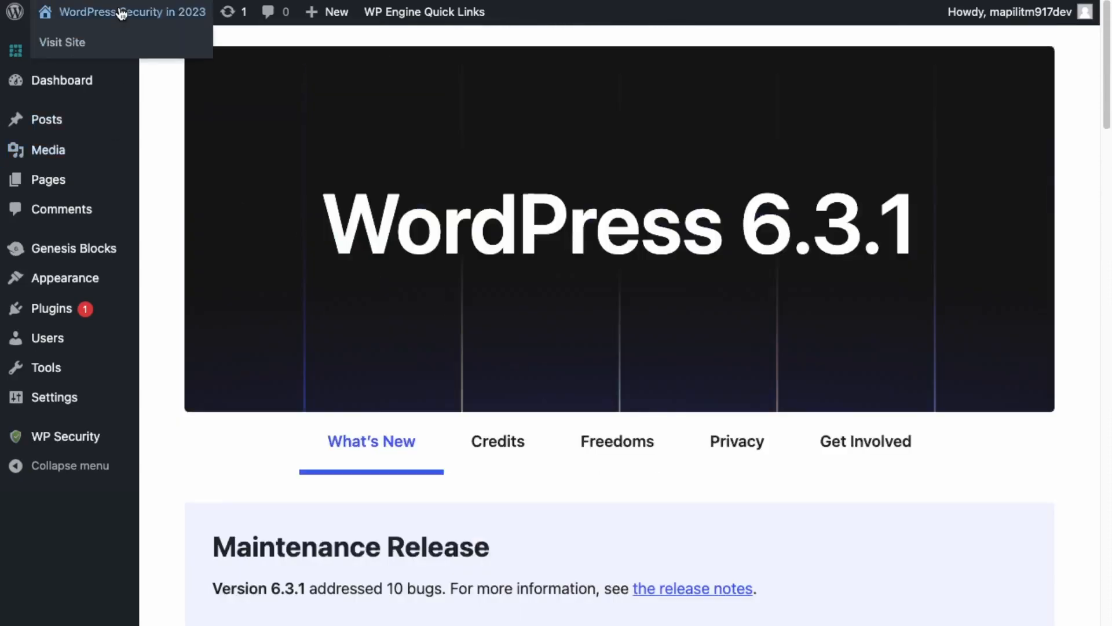
pyautogui.click(64, 43)
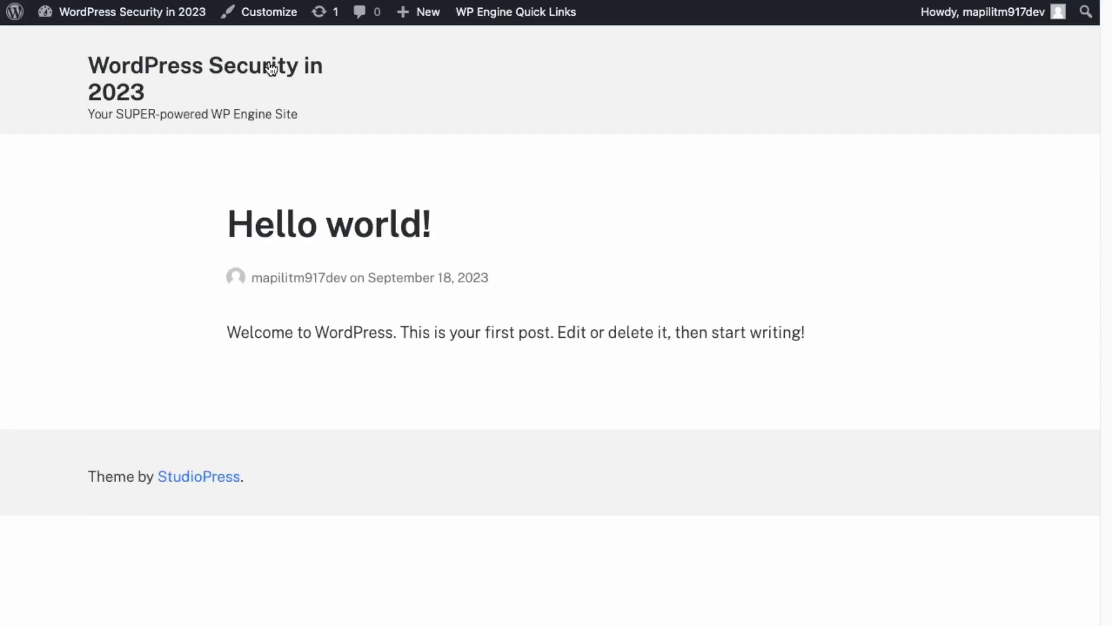
pyautogui.moveTo(87, 22)
pyautogui.click(68, 43)
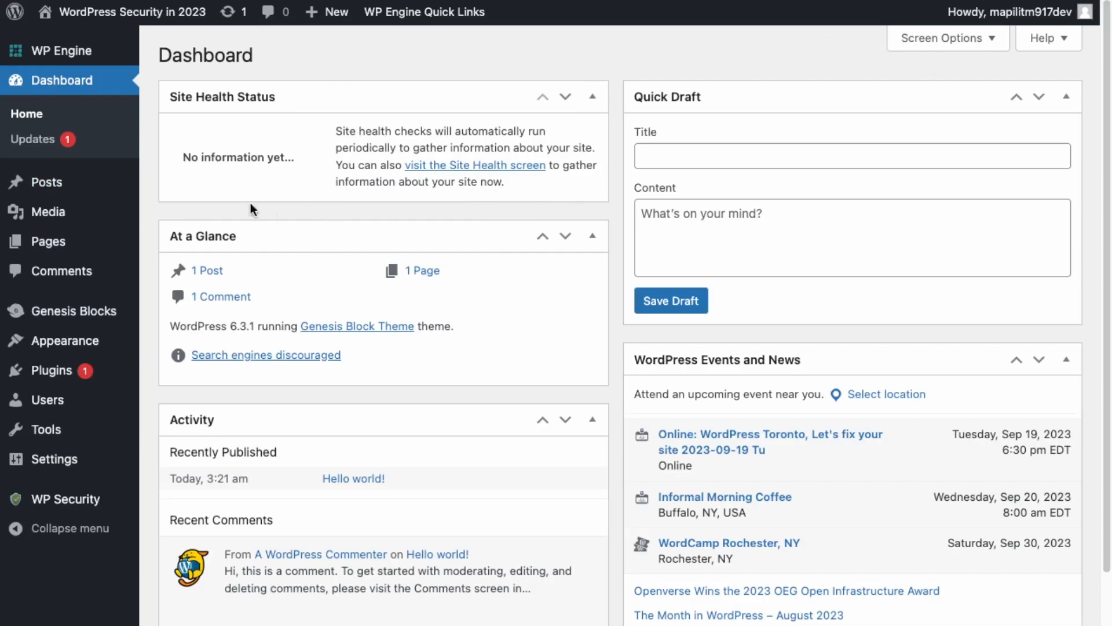
# Step: Check the theme details of the active Genesis Block Theme and open the list of installed plugins
pyautogui.moveTo(15, 341)
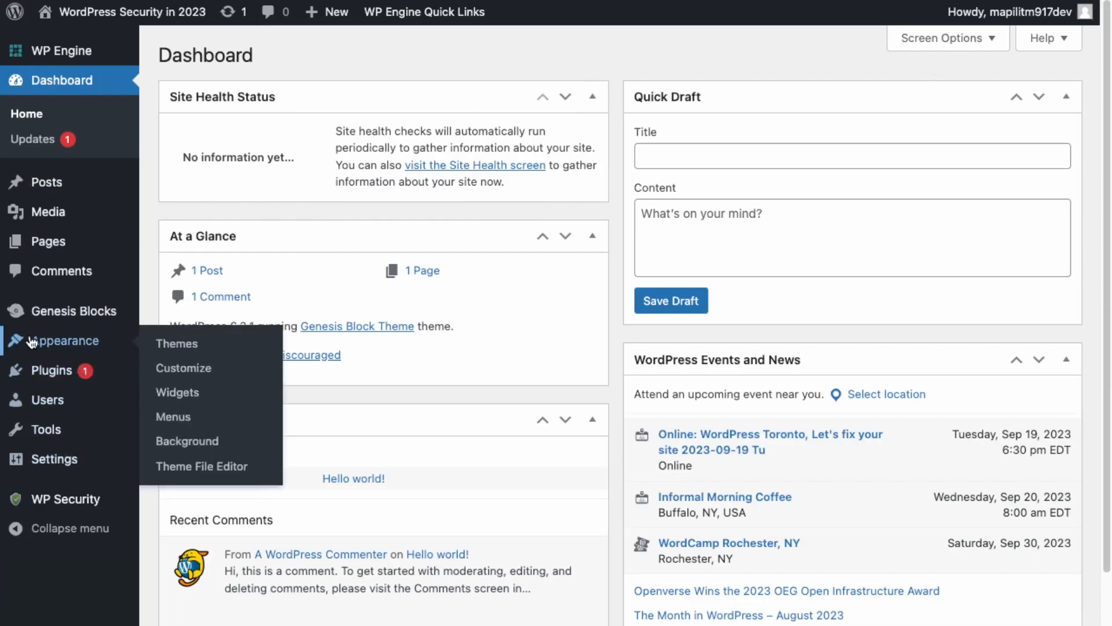
pyautogui.click(177, 346)
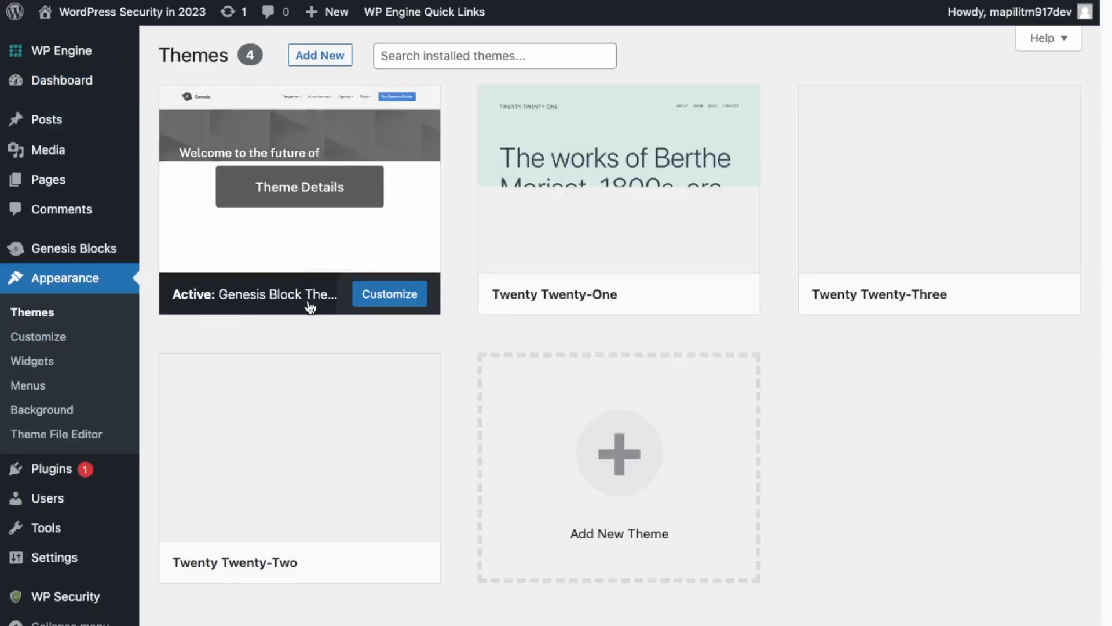
pyautogui.click(335, 176)
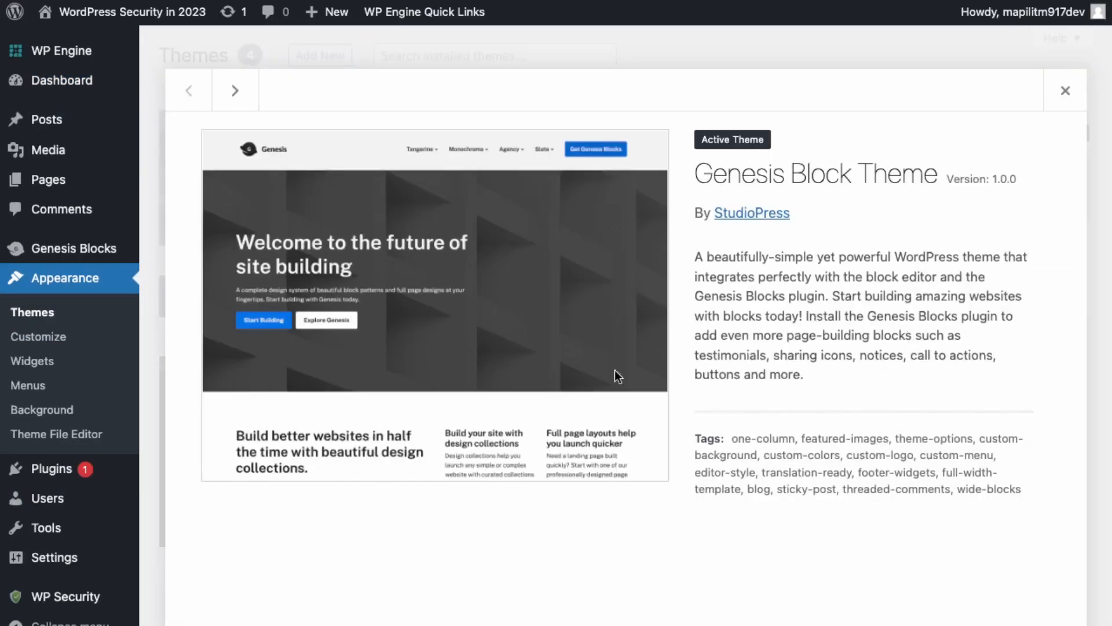
pyautogui.click(1066, 93)
pyautogui.moveTo(41, 468)
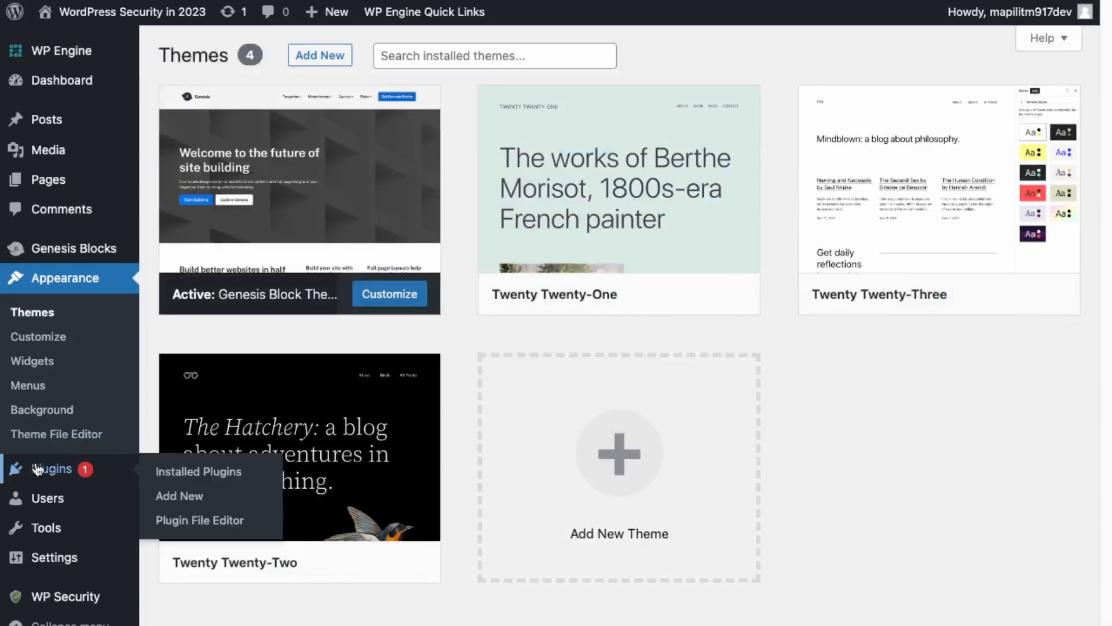
pyautogui.click(197, 472)
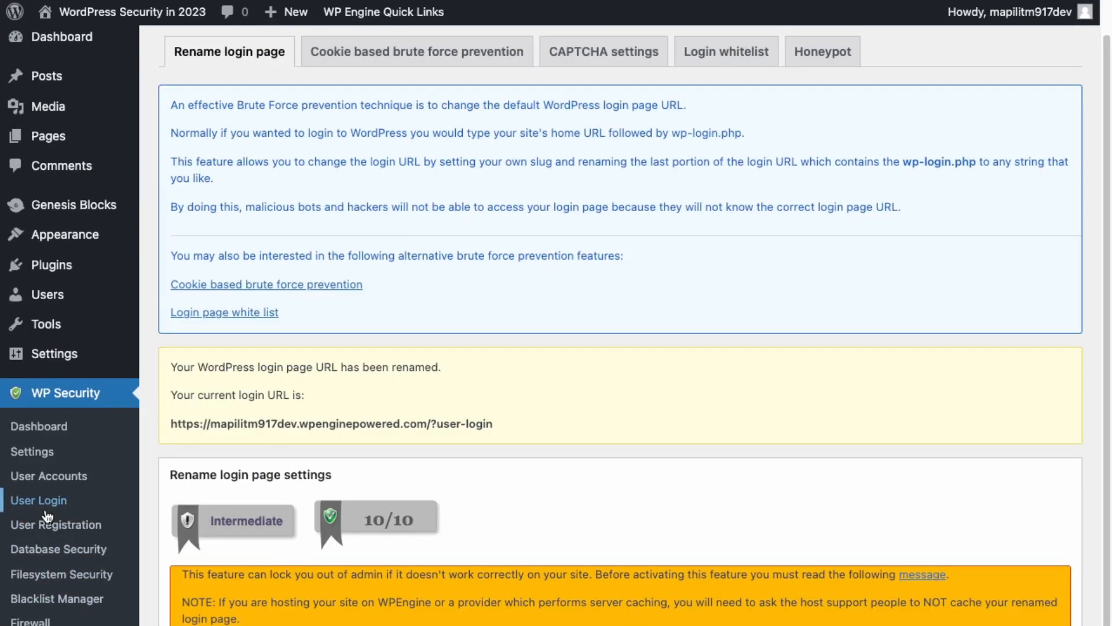
# Step: Enable the login lockout feature in the WP Security User Login settings and go through its lockout options
pyautogui.click(46, 512)
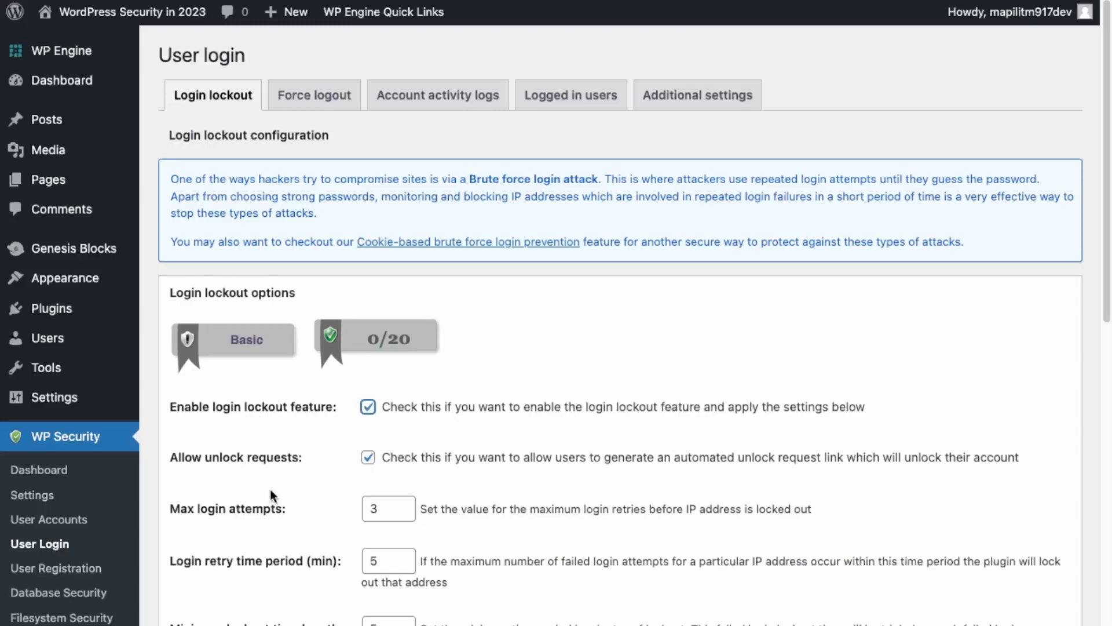
pyautogui.scroll(-3, 268, 508)
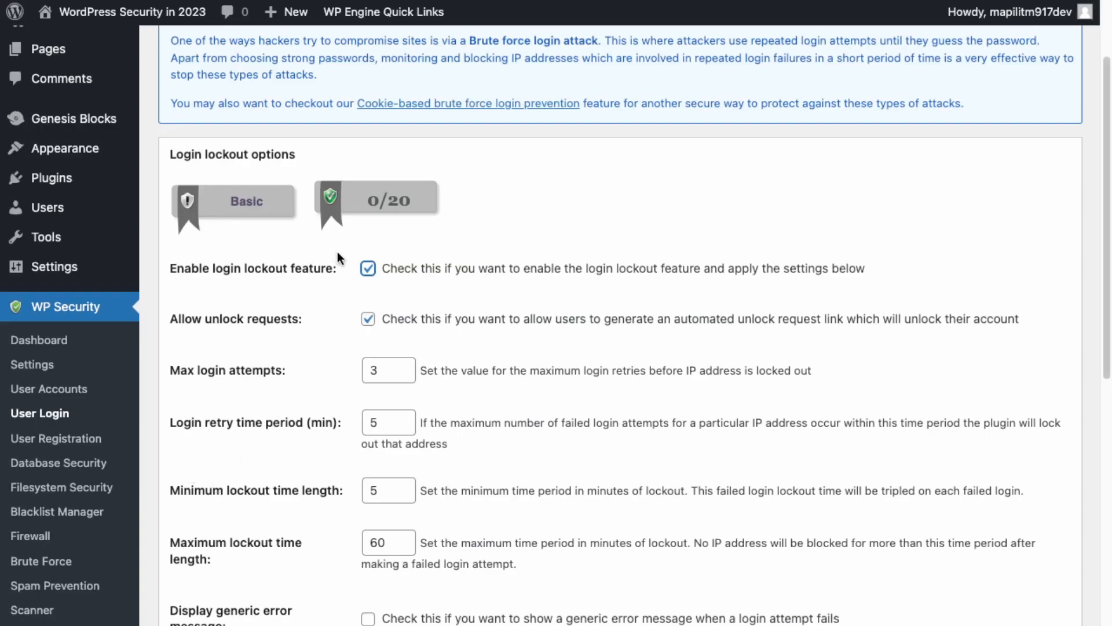
pyautogui.scroll(-3, 310, 427)
pyautogui.scroll(-5, 310, 428)
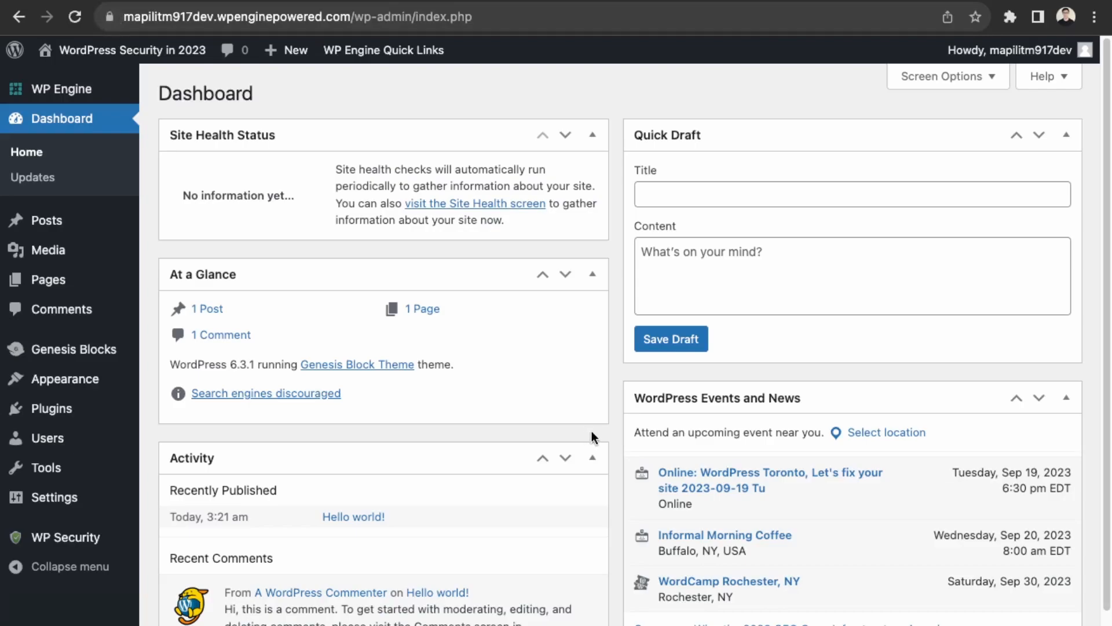
# Step: Search the plugin directory for "really simple ssl", and install and activate the Really Simple SSL plugin
pyautogui.moveTo(68, 408)
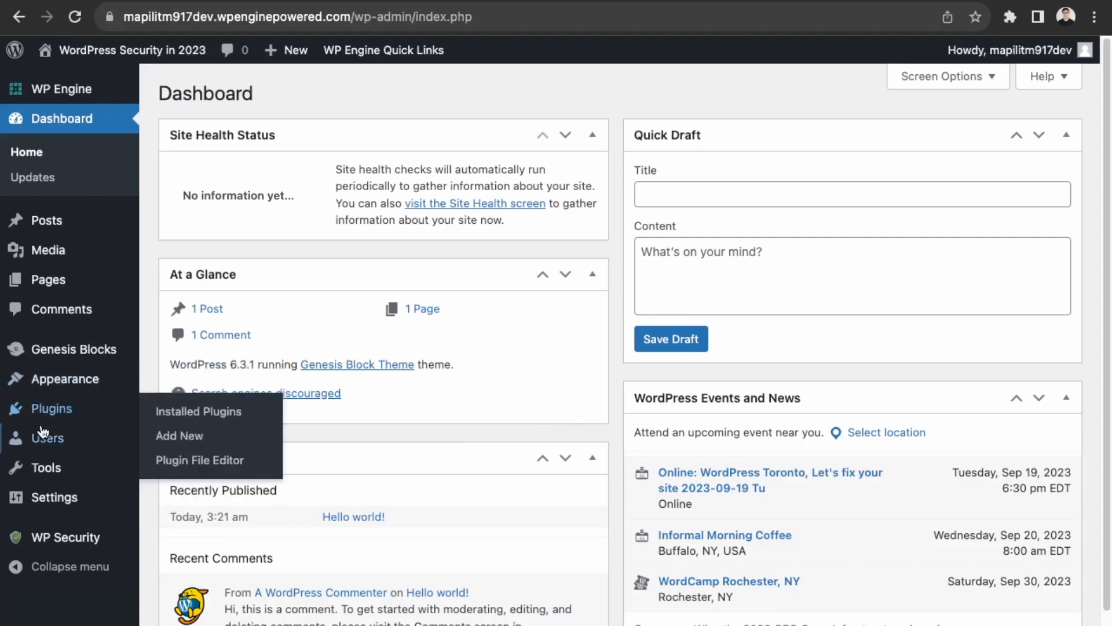
pyautogui.moveTo(118, 380)
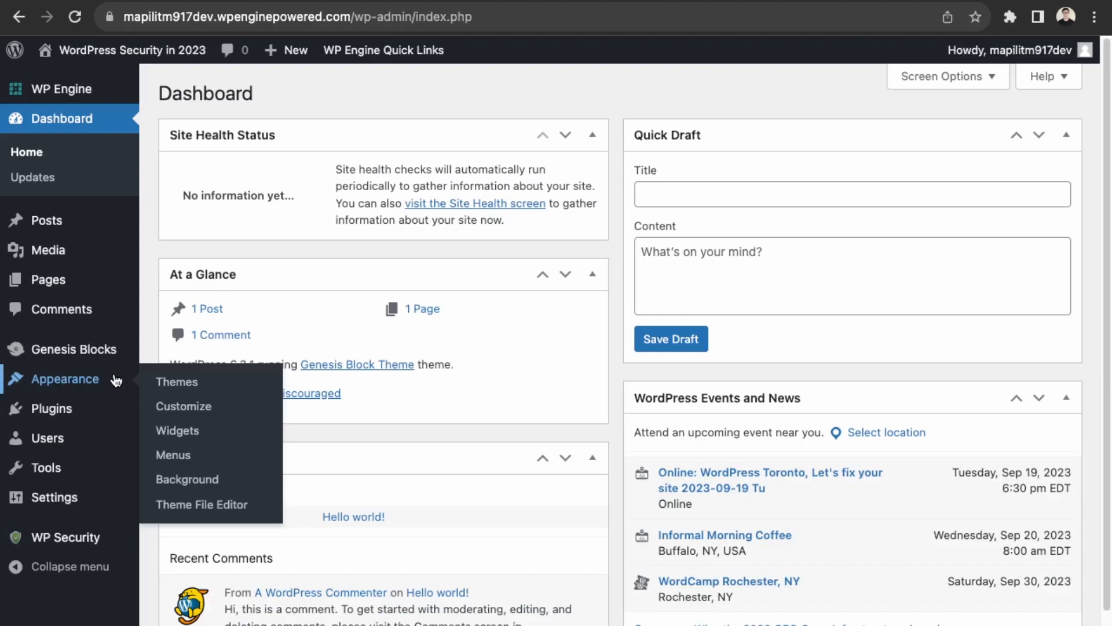
pyautogui.moveTo(128, 414)
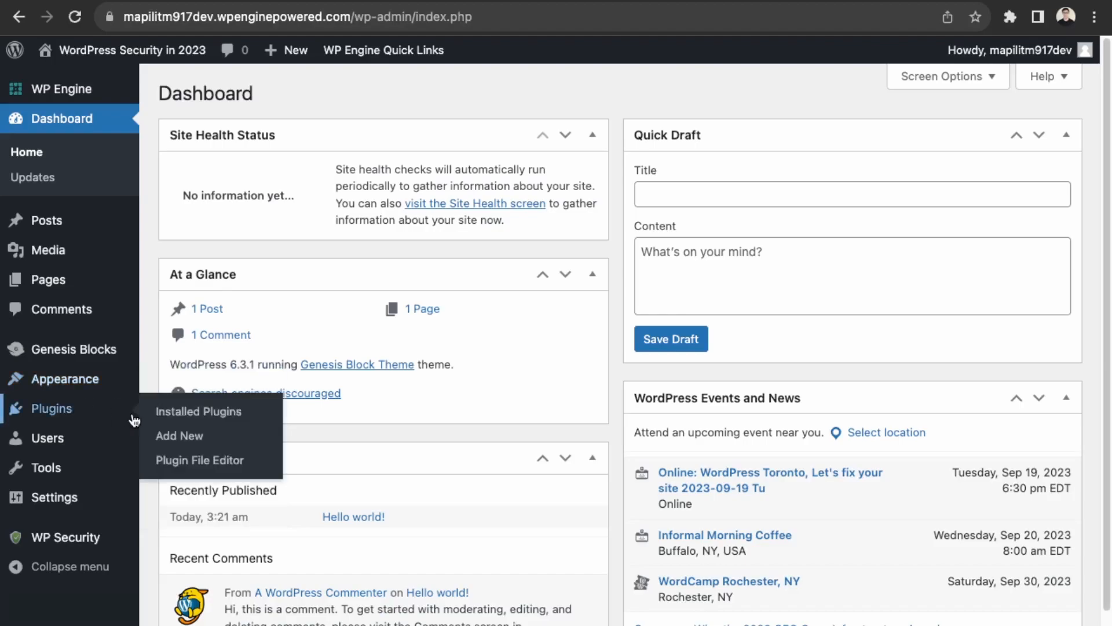
pyautogui.click(174, 439)
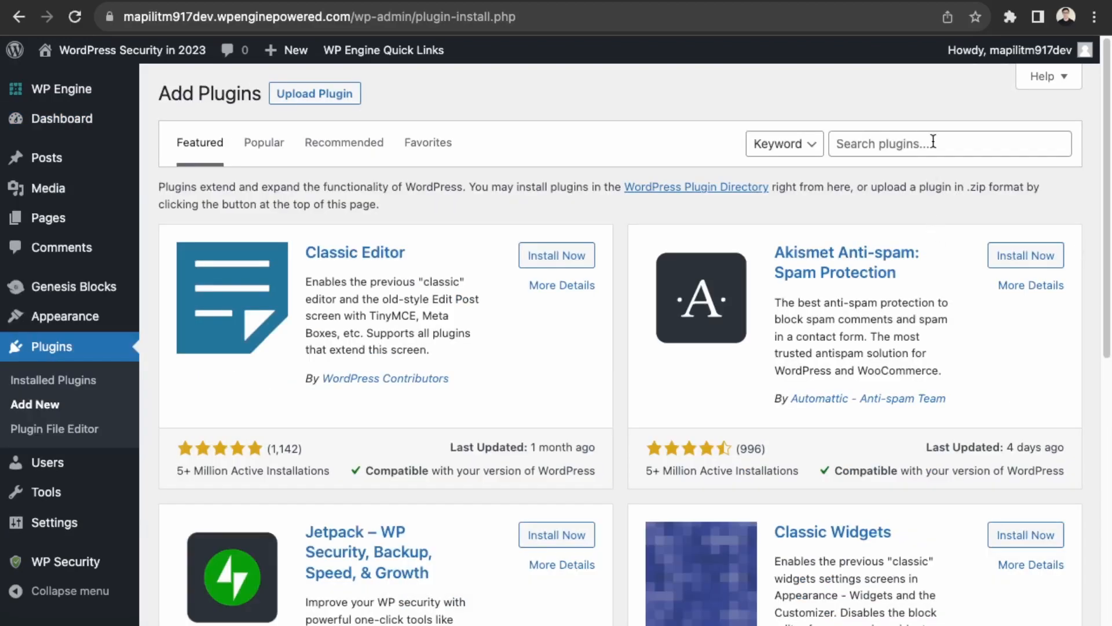
pyautogui.click(933, 141)
pyautogui.write('really simple ssll')
pyautogui.click(557, 242)
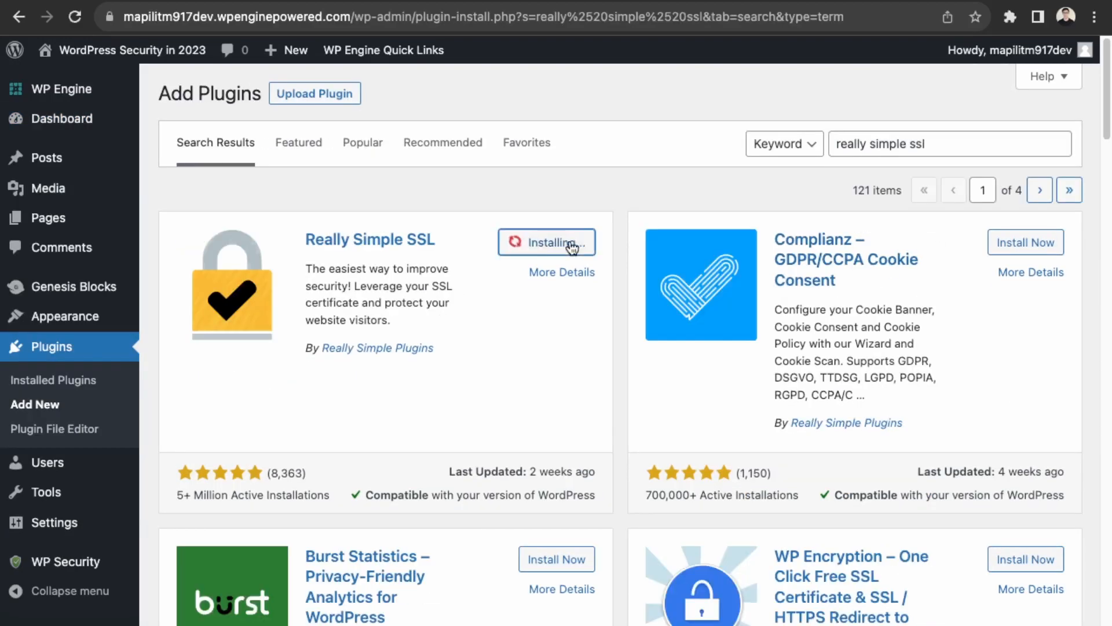
pyautogui.click(564, 243)
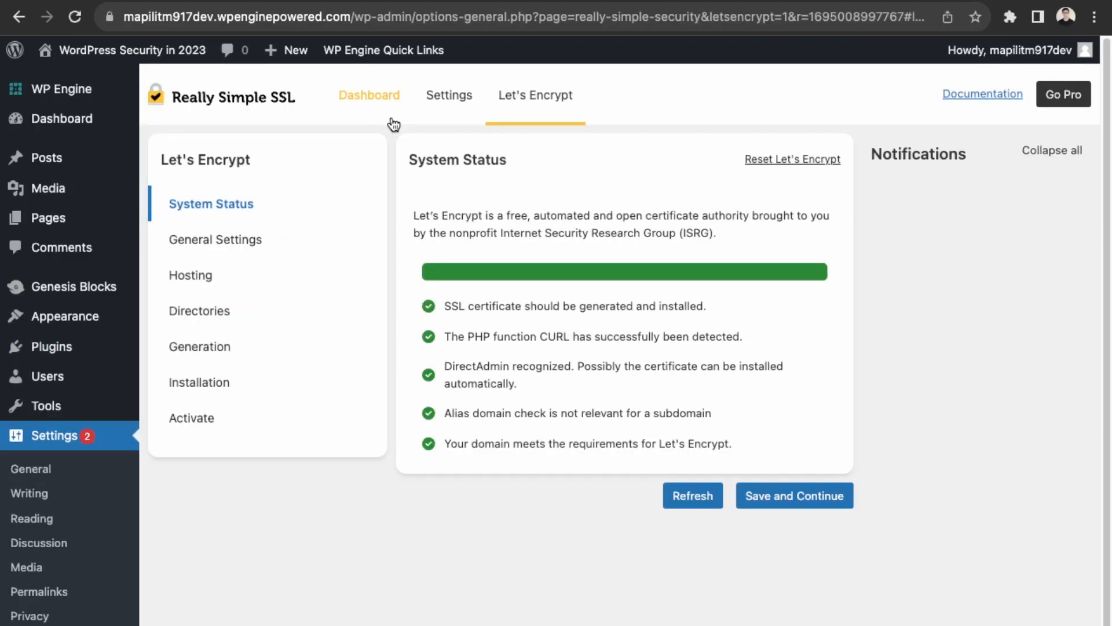
# Step: Leave the Really Simple SSL setup and check the security strength meter and points breakdown on the WP Security dashboard
pyautogui.click(385, 115)
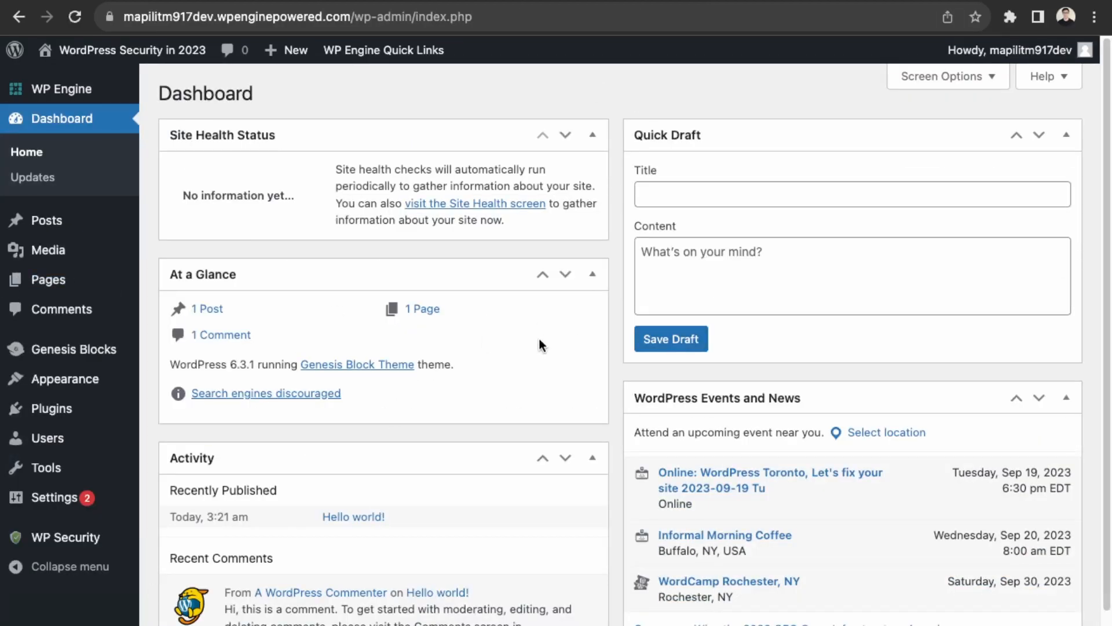
pyautogui.moveTo(65, 537)
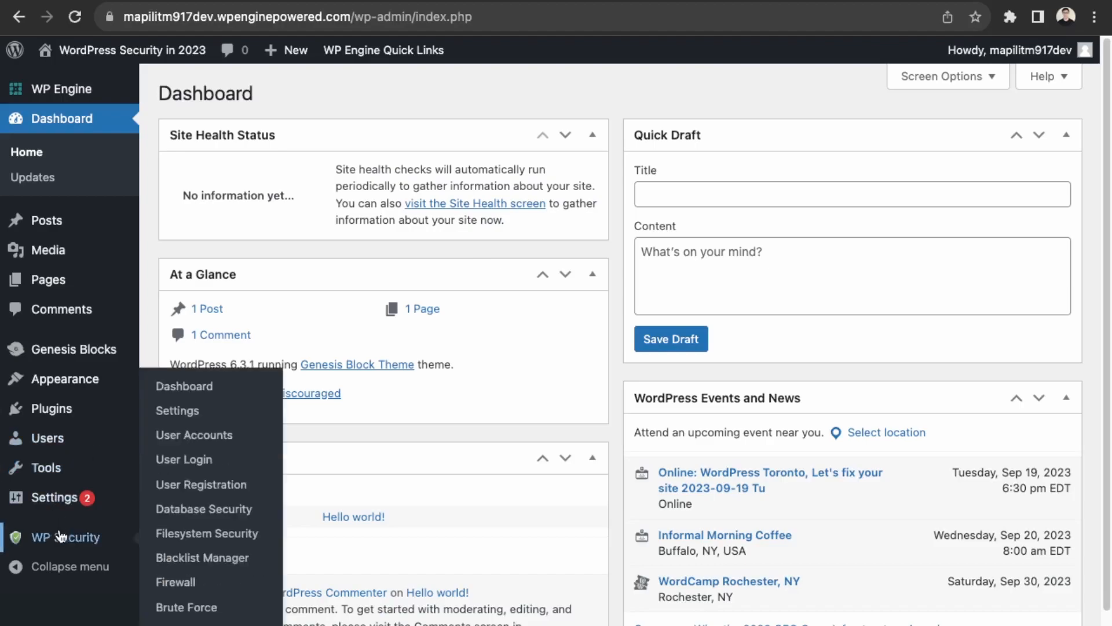
pyautogui.click(176, 386)
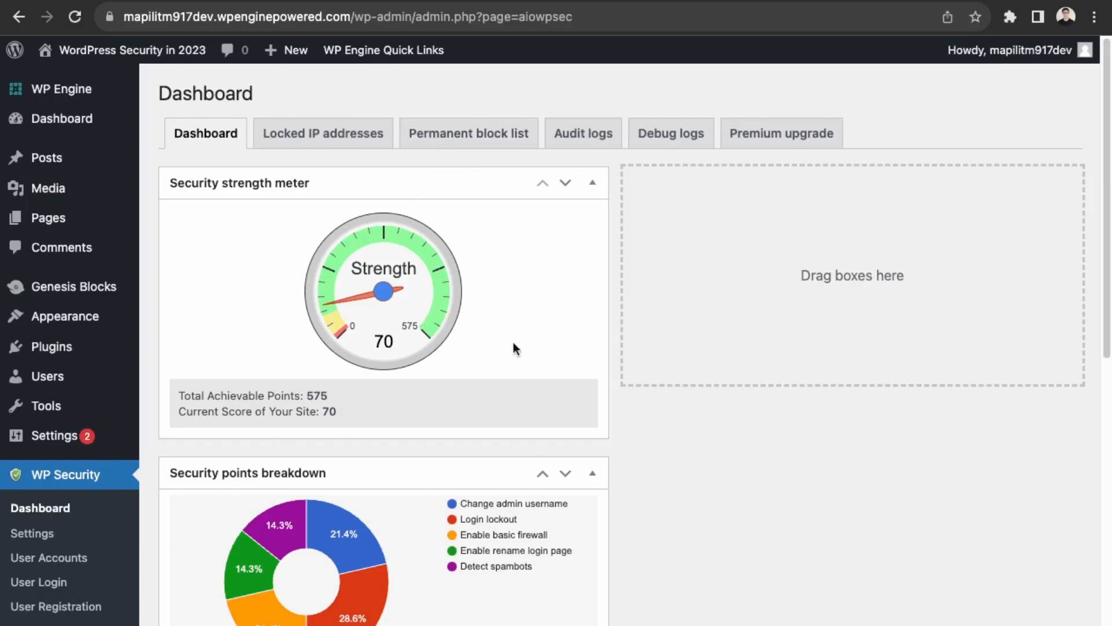
# Step: Review the list of all site users with their roles and 2FA status, and the list of installed plugins
pyautogui.moveTo(52, 435)
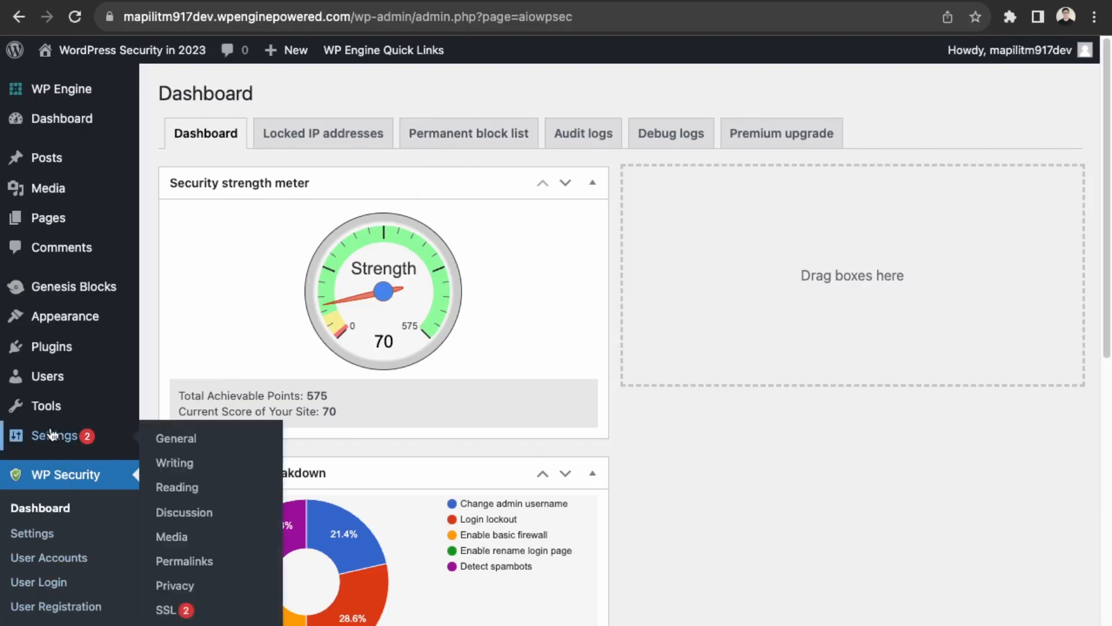
pyautogui.moveTo(55, 382)
pyautogui.click(166, 383)
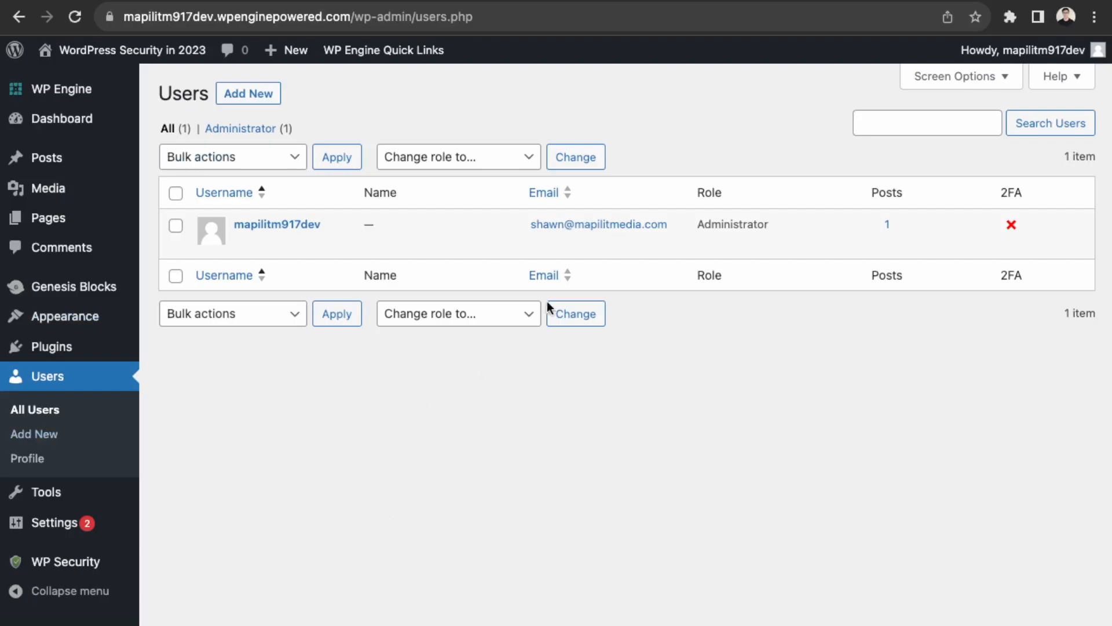
pyautogui.moveTo(104, 355)
pyautogui.click(182, 350)
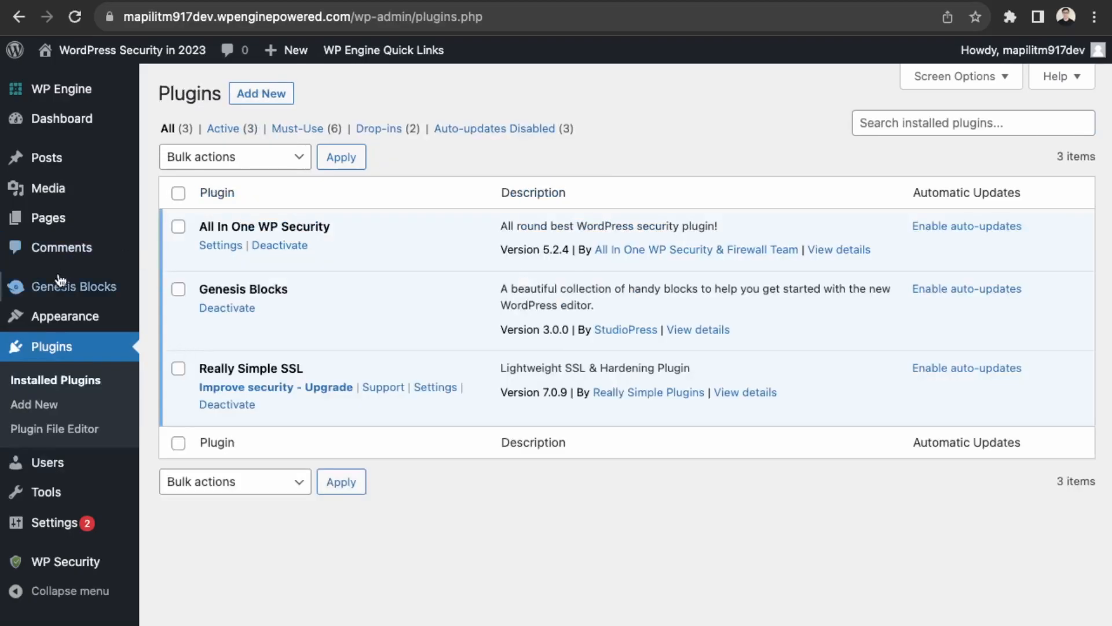